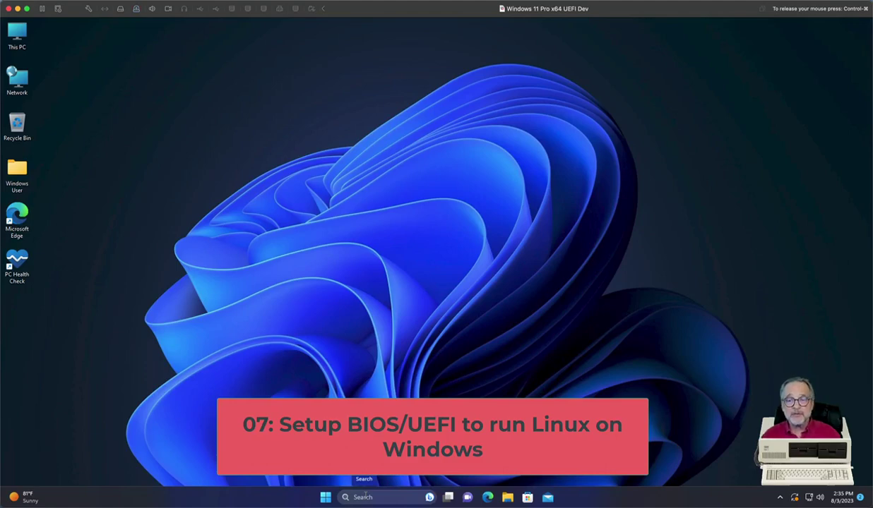
Step: Search Windows for "turn windows" and open the Turn Windows features on or off settings
click(363, 498)
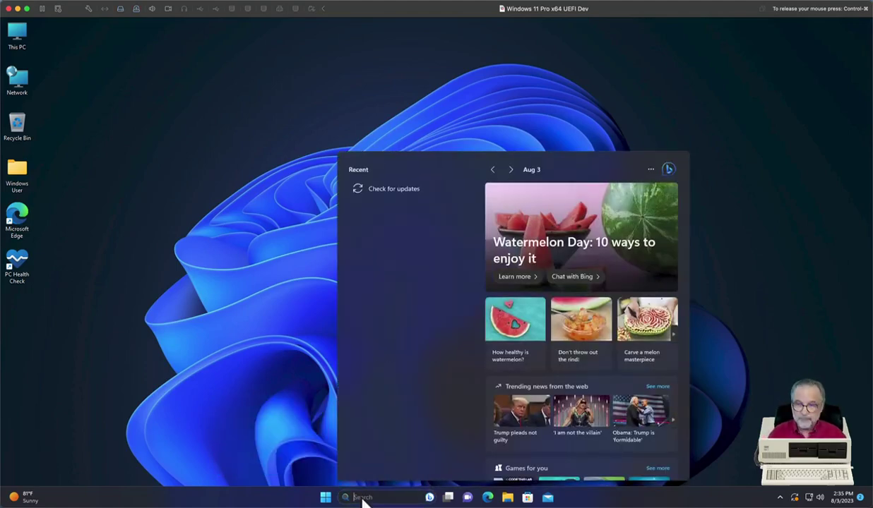
text(turn on)
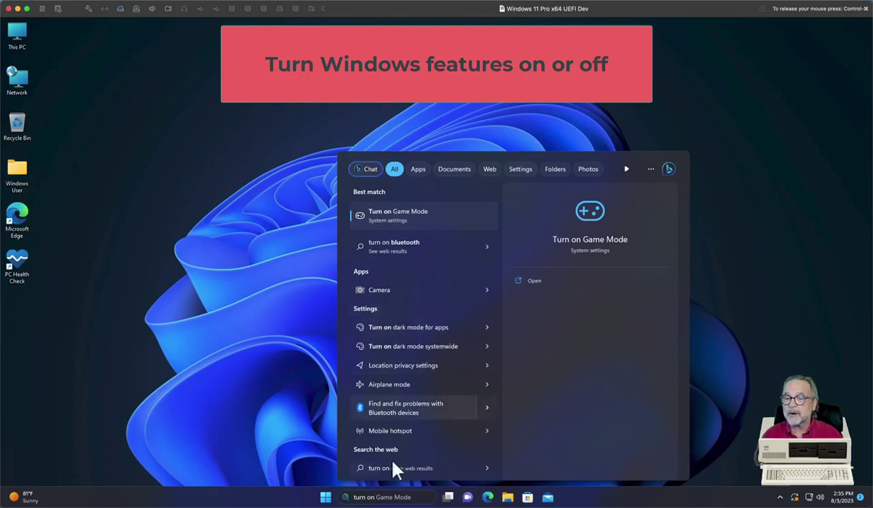
click(388, 496)
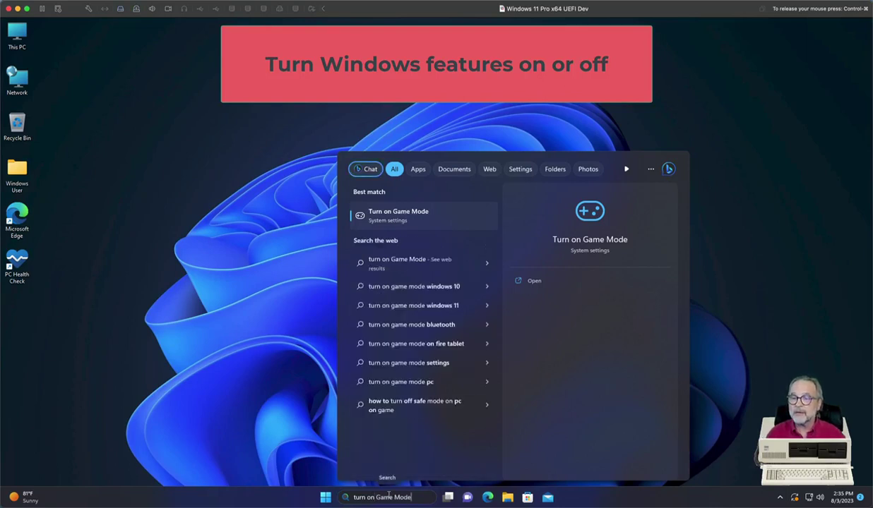
key(BackSpace)
key(BackSpace)
key(BackSpace)
key(BackSpace)
key(BackSpace)
key(BackSpace)
key(BackSpace)
key(BackSpace)
key(BackSpace)
key(BackSpace)
key(BackSpace)
key(BackSpace)
key(BackSpace)
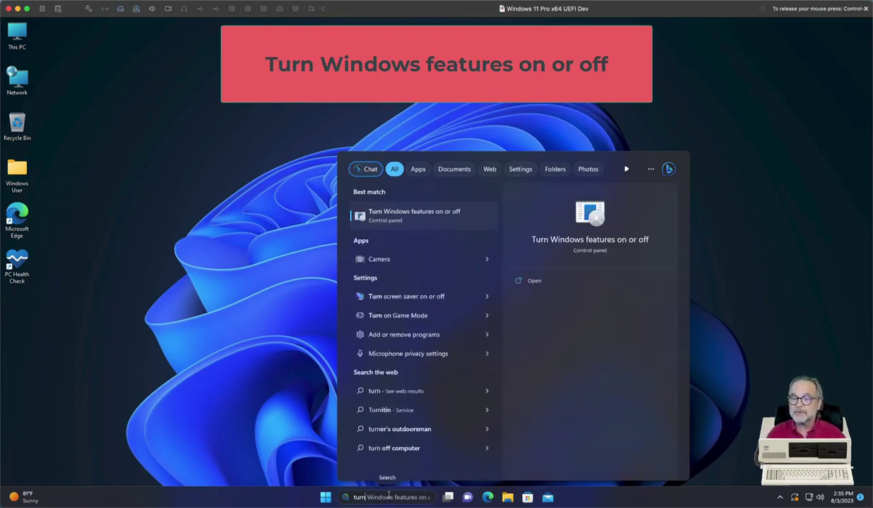
text(windows)
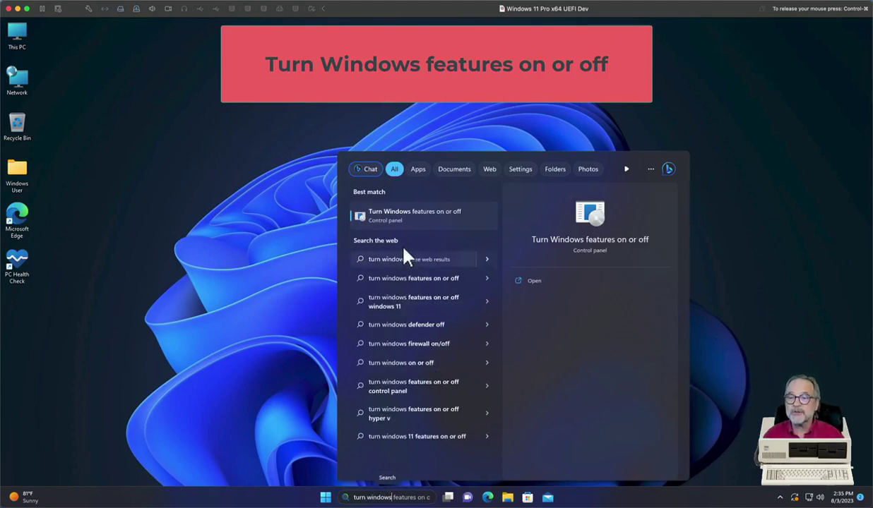
click(407, 213)
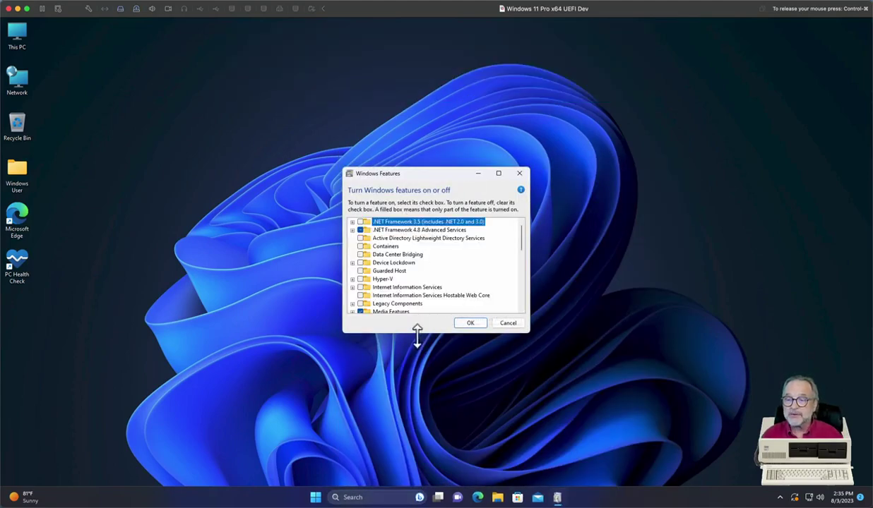
Step: Enable Virtual Machine Platform and Windows Subsystem for Linux, then apply the changes and restart Windows
drag(415, 333, 416, 453)
scroll(426, 344, down, 1)
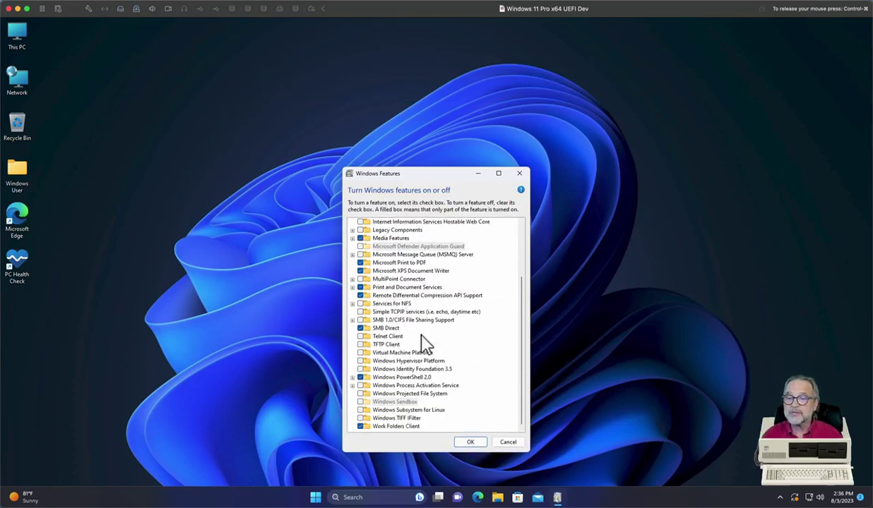
click(361, 353)
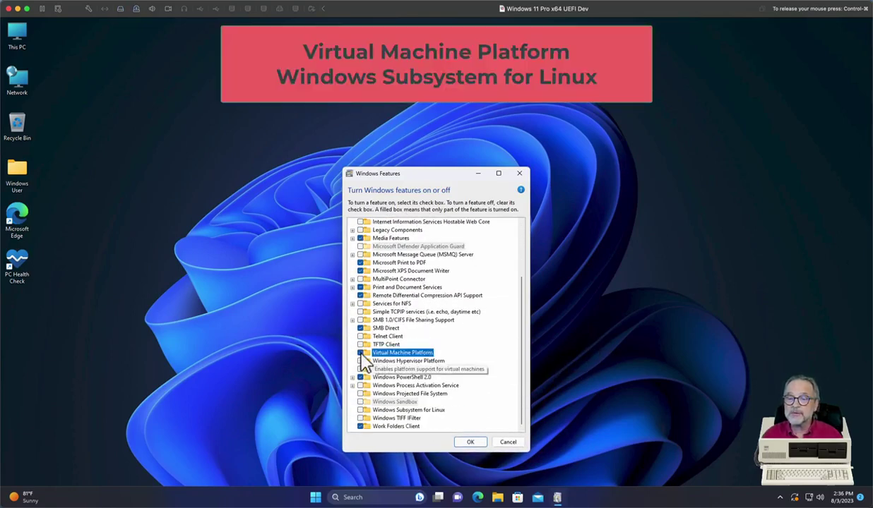
click(361, 410)
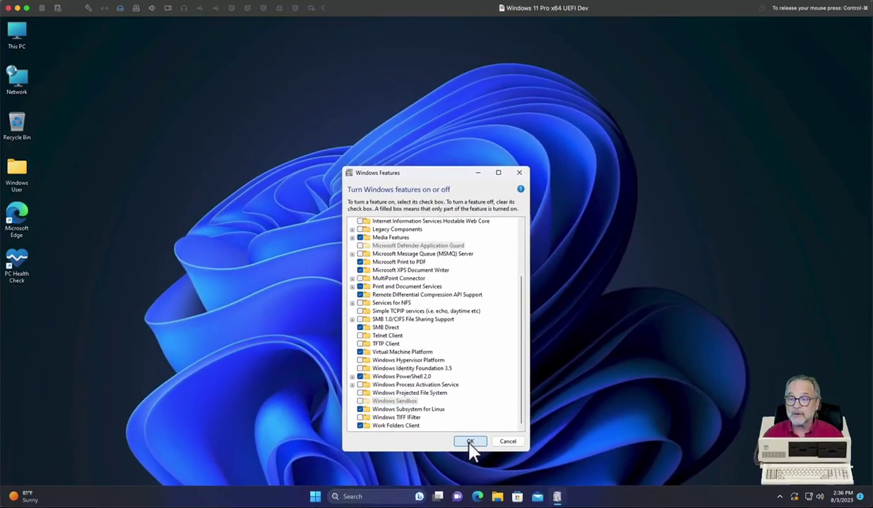
click(469, 444)
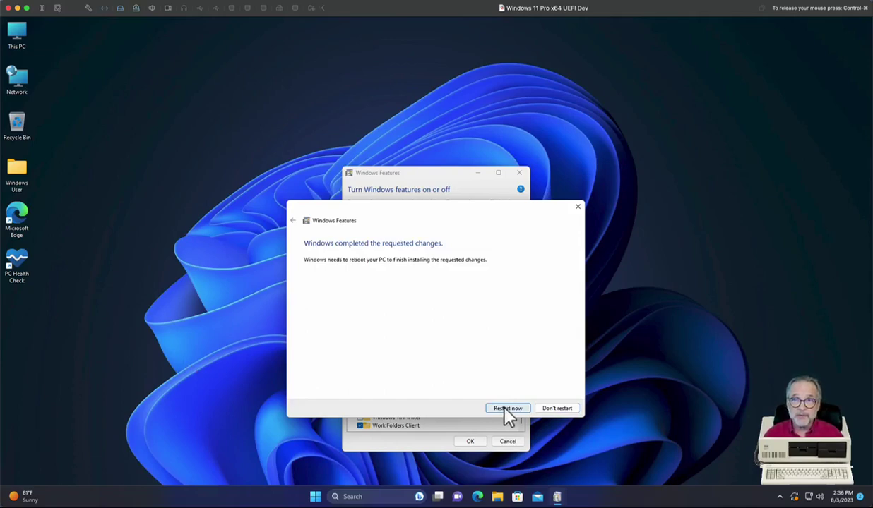
key(ctrl+super)
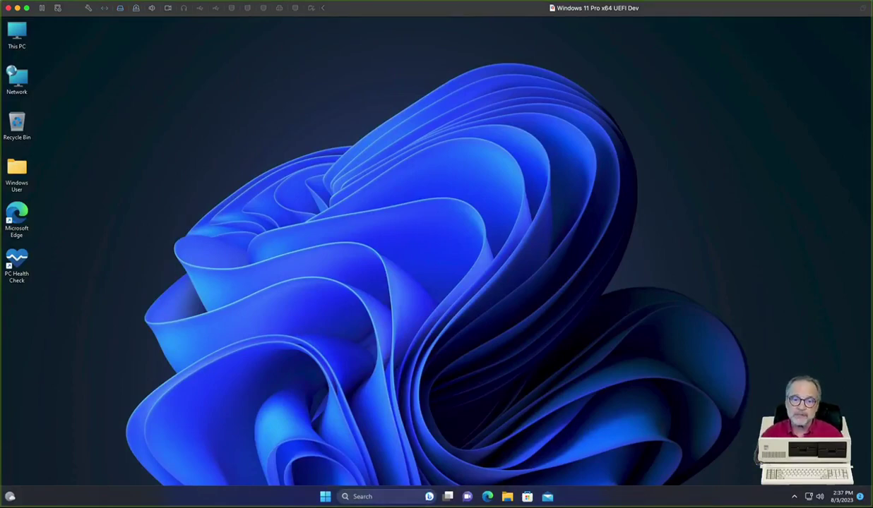
Step: Open the Microsoft Store and search it for "ubuntu"
click(60, 316)
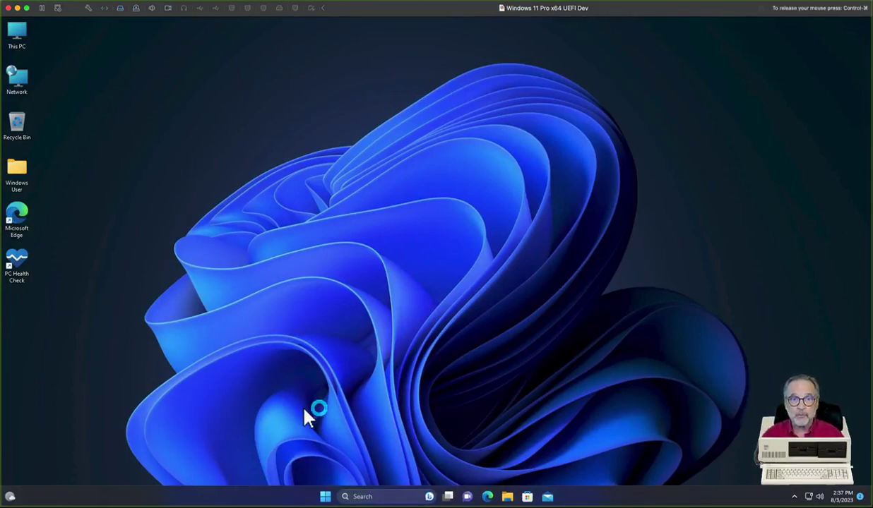
click(527, 497)
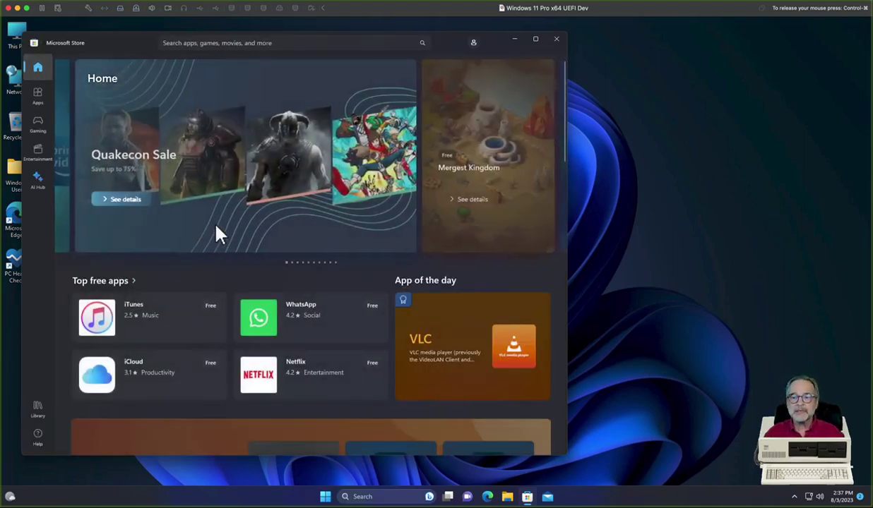
click(336, 37)
text(ubuntu)
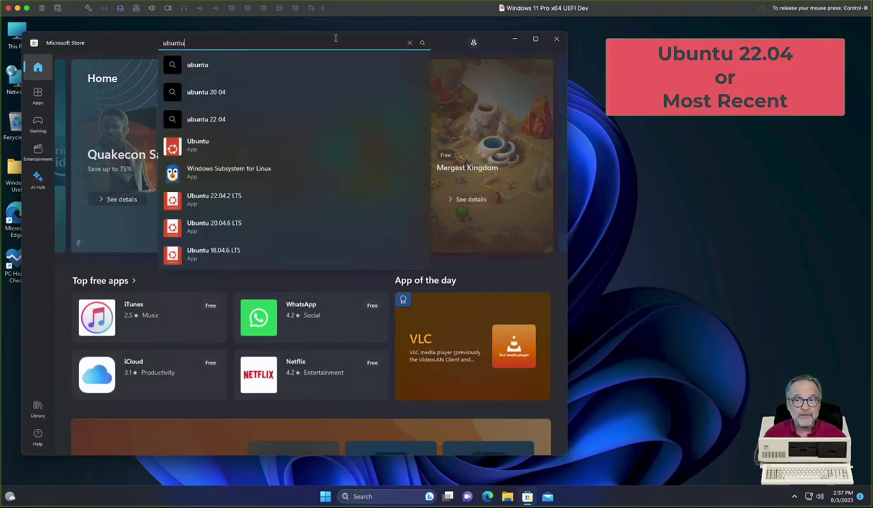
key(Return)
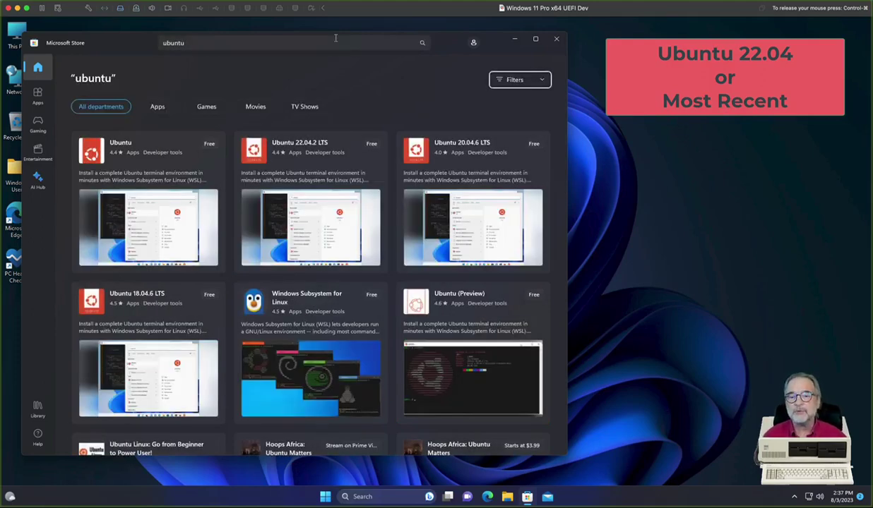
Step: Install the Ubuntu 22.04.2 LTS app from the Microsoft Store search results
mouse_move(91, 150)
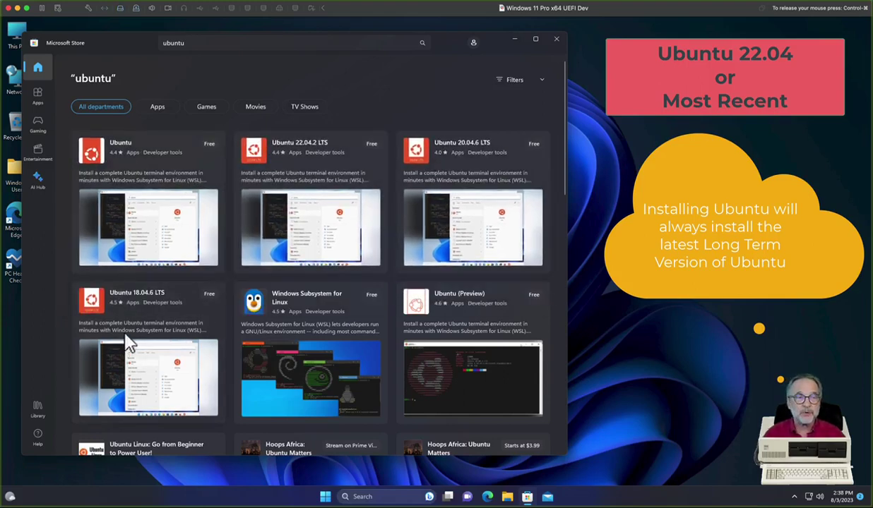
mouse_move(128, 344)
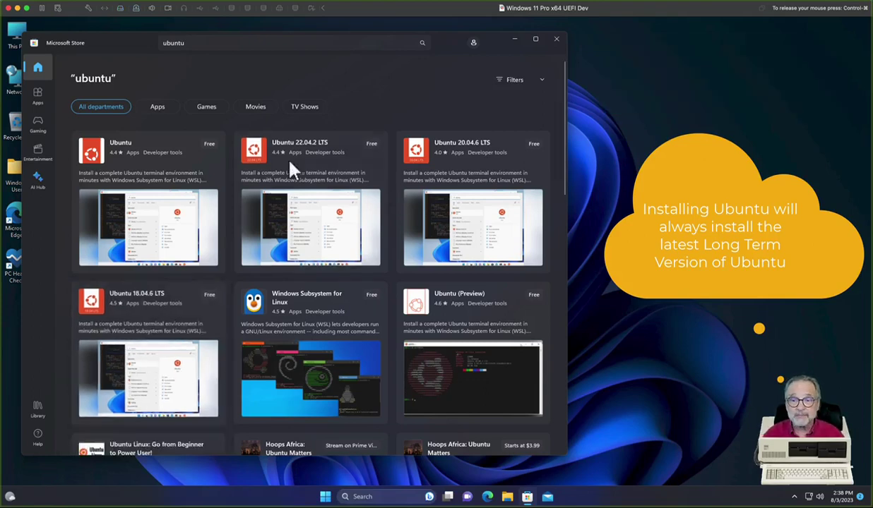
click(261, 154)
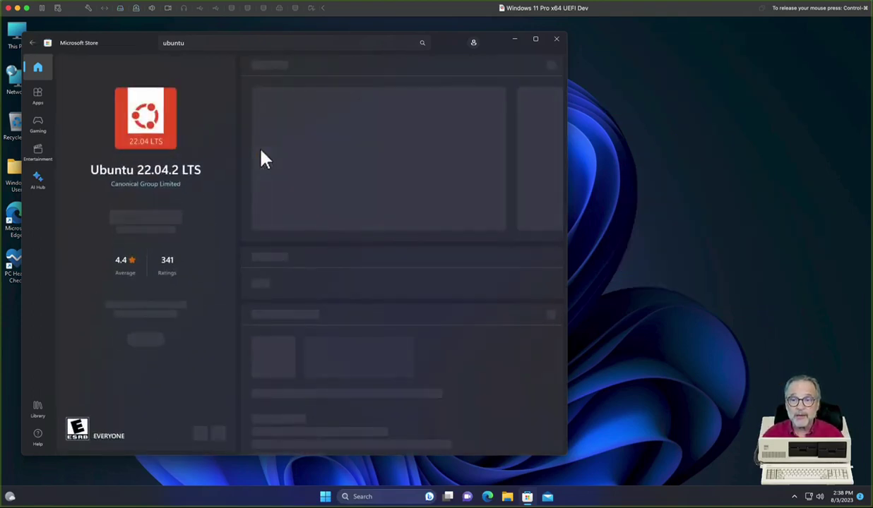
click(141, 216)
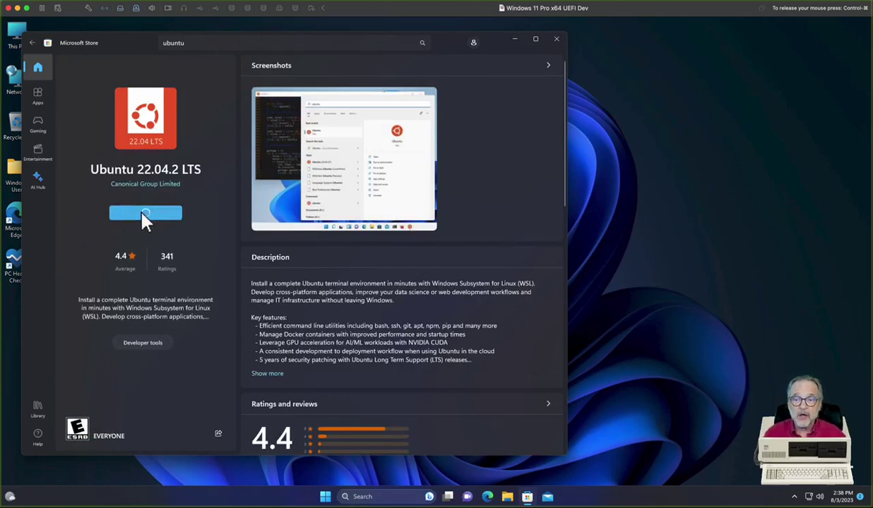
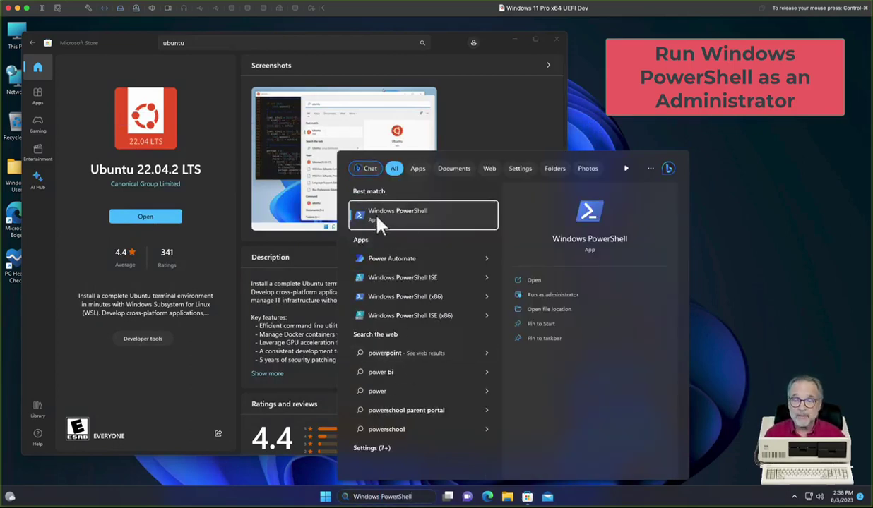
Step: Run Windows PowerShell as administrator, allowing it to make changes, and close the Microsoft Store window
click(545, 296)
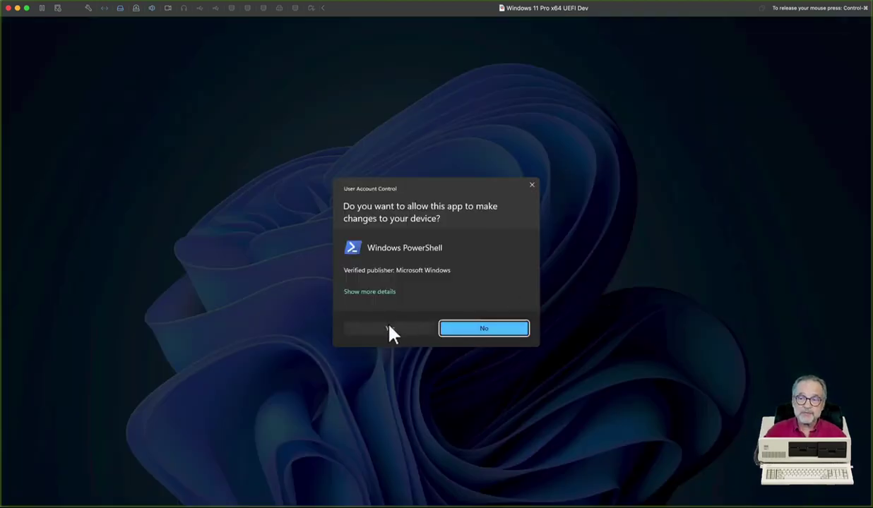
click(389, 329)
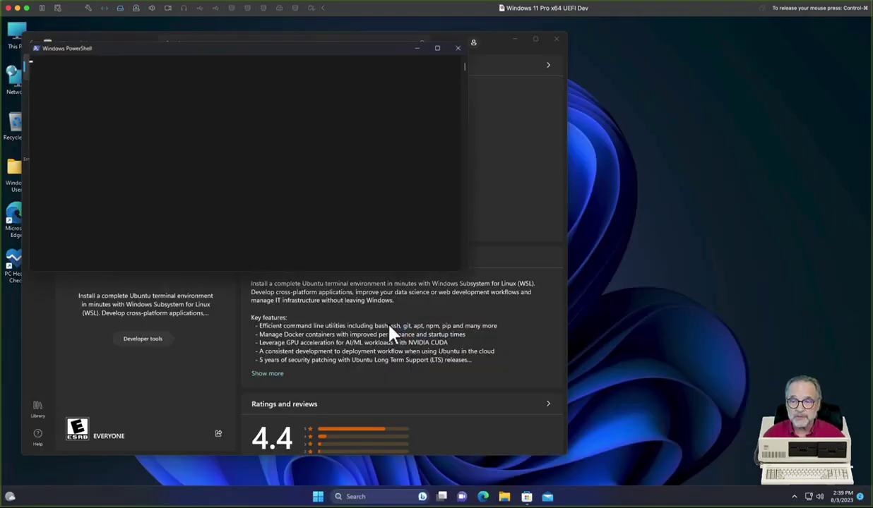
drag(175, 48, 484, 157)
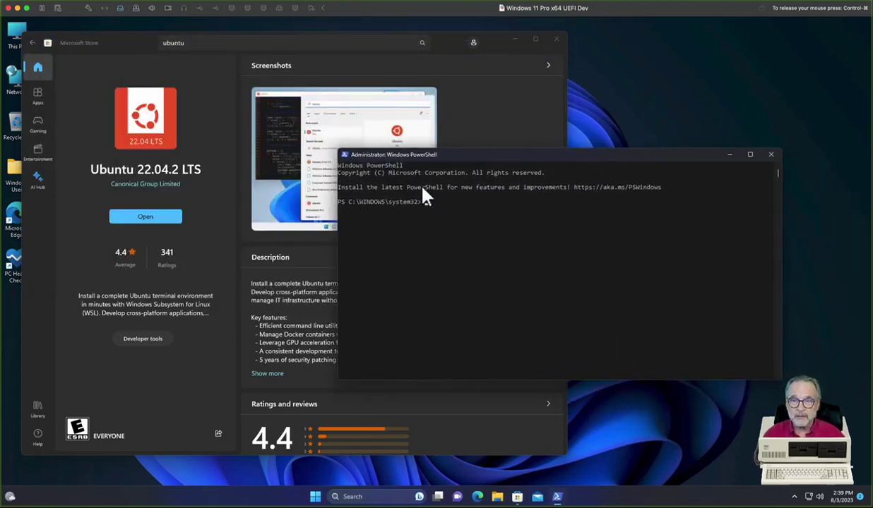
click(87, 161)
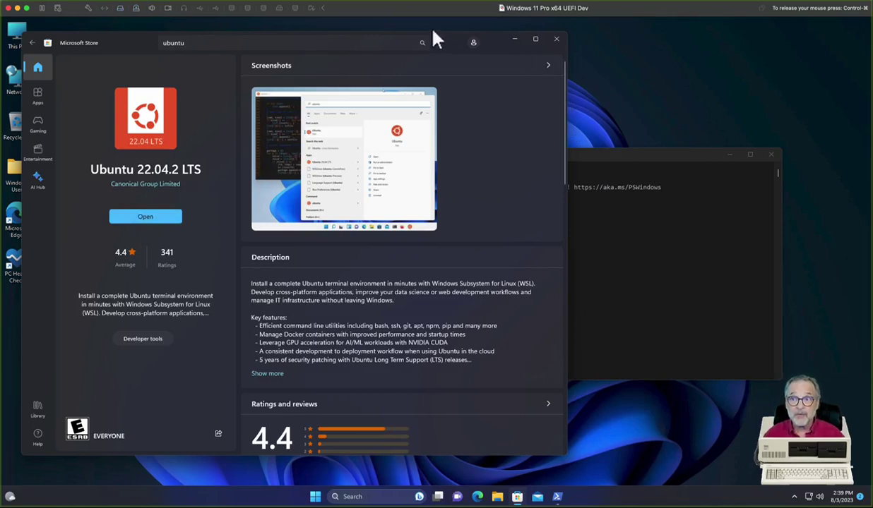
click(557, 39)
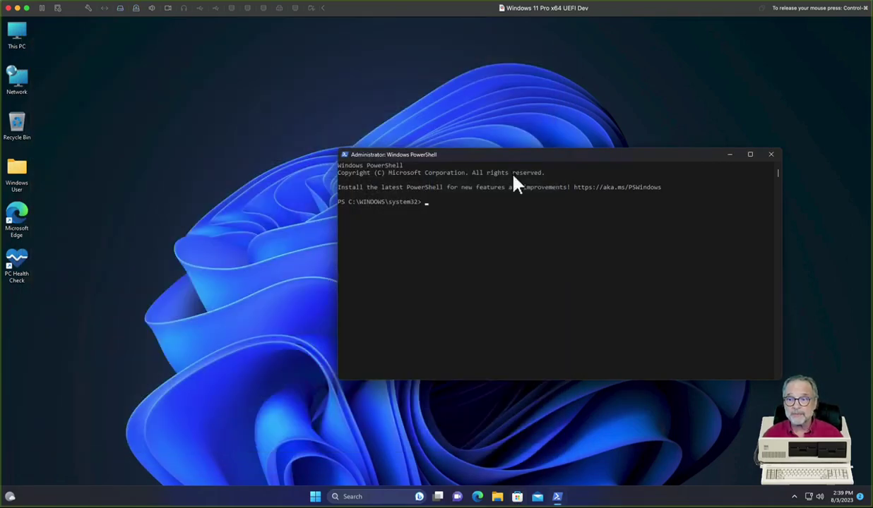
Step: Update Windows Subsystem for Linux with "wsl --update" in PowerShell and allow the changes to the device
click(481, 219)
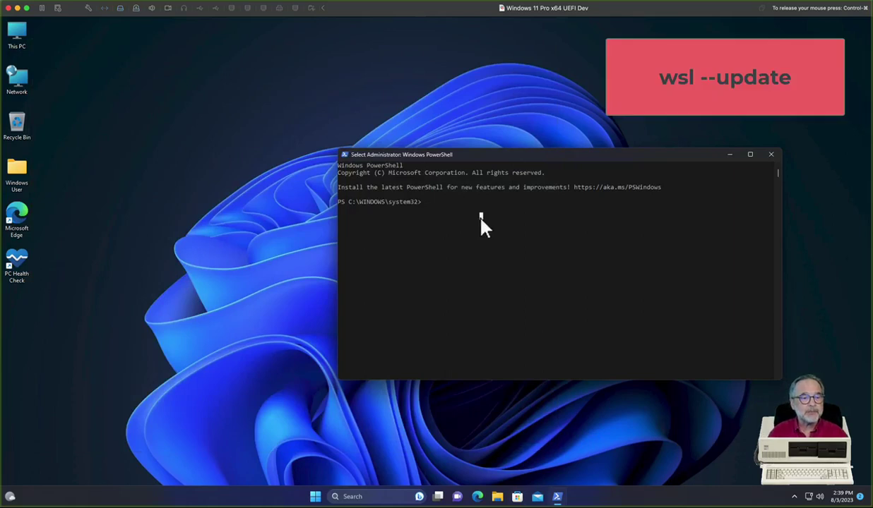
text(wsl )
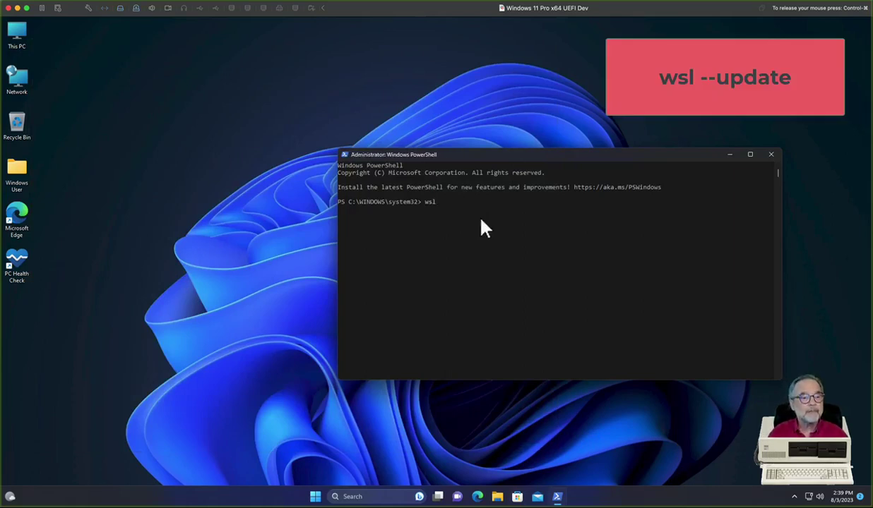
text(--update)
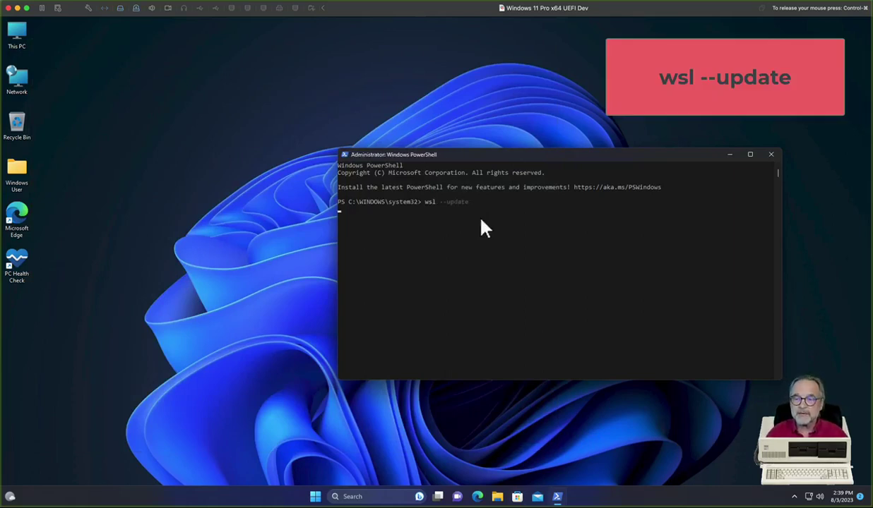
key(Return)
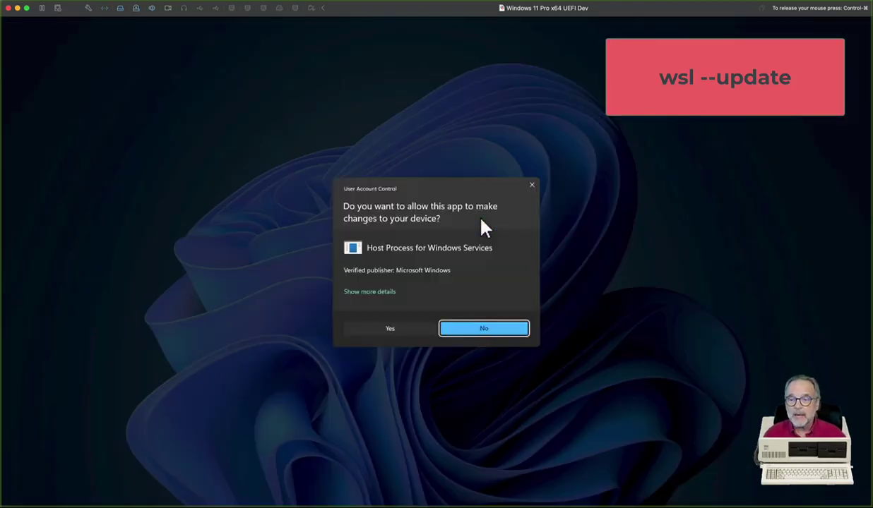
click(387, 328)
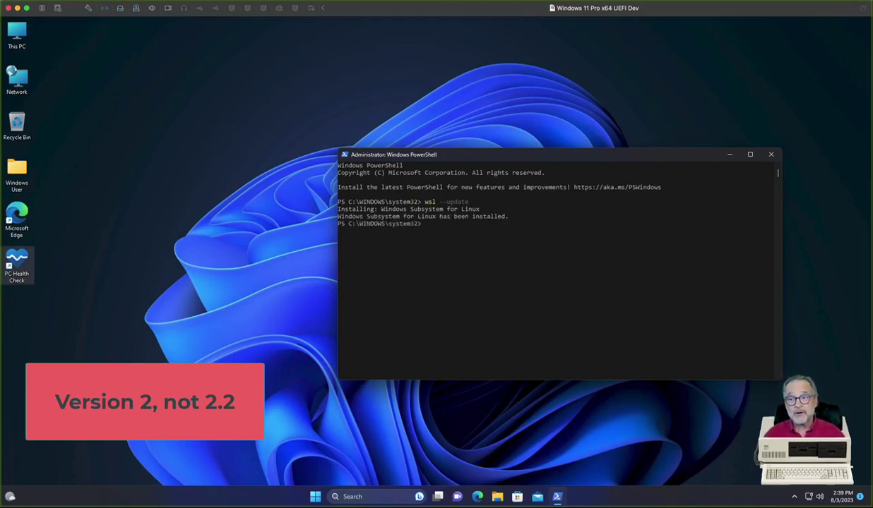
Step: Shut down Windows Subsystem for Linux by running "wsl --shutdown" in PowerShell
click(423, 275)
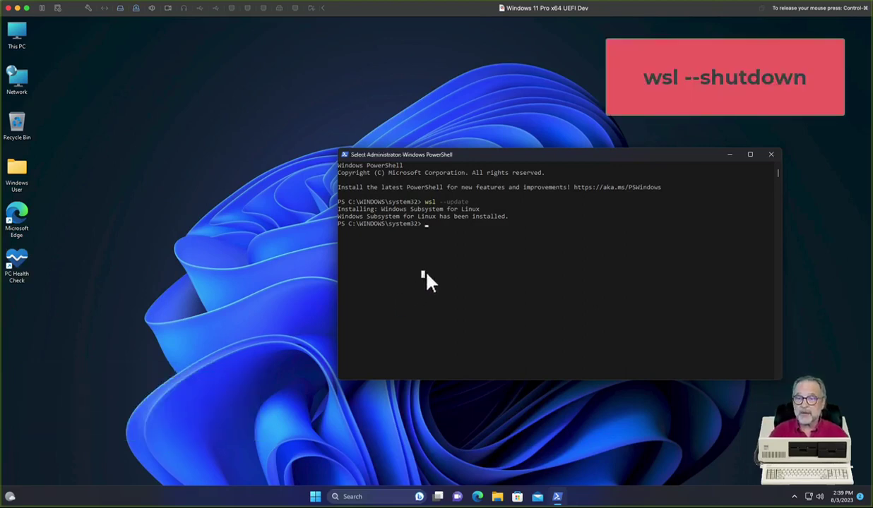
text(wsl --)
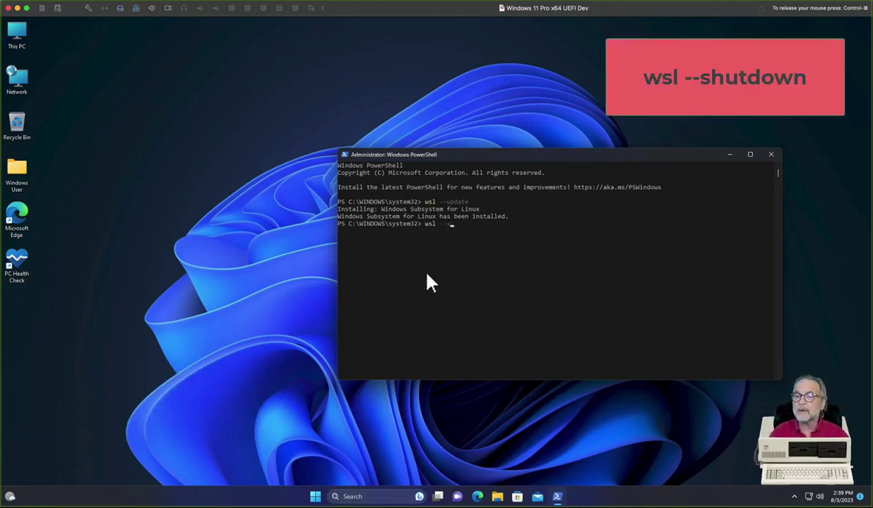
text(shutdown)
key(Return)
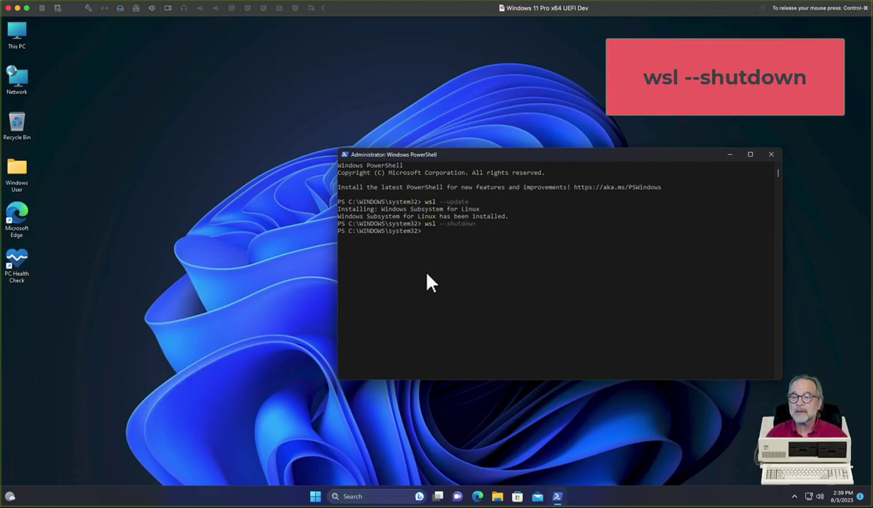
Step: Set the default WSL version to 2 by running "wsl --set-default-version 2", and close the PowerShell window
text(wsl)
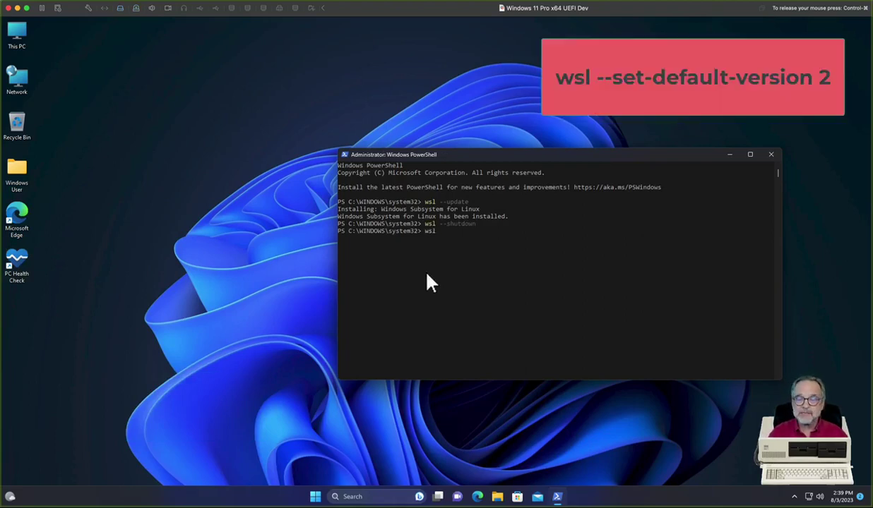
text( --set-defa)
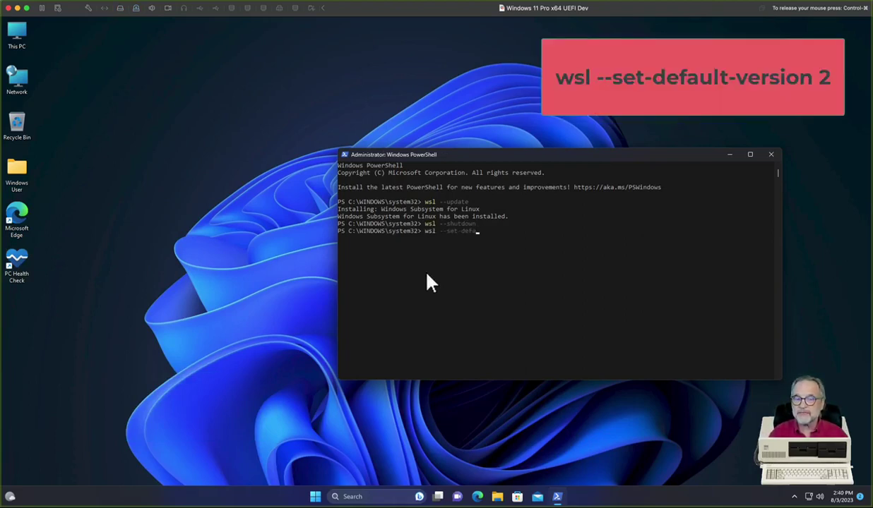
text(ult-version 2)
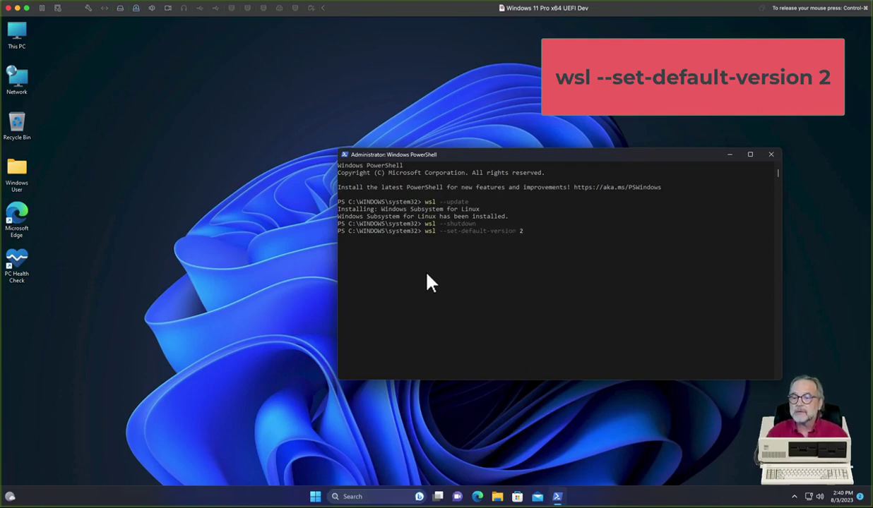
key(Return)
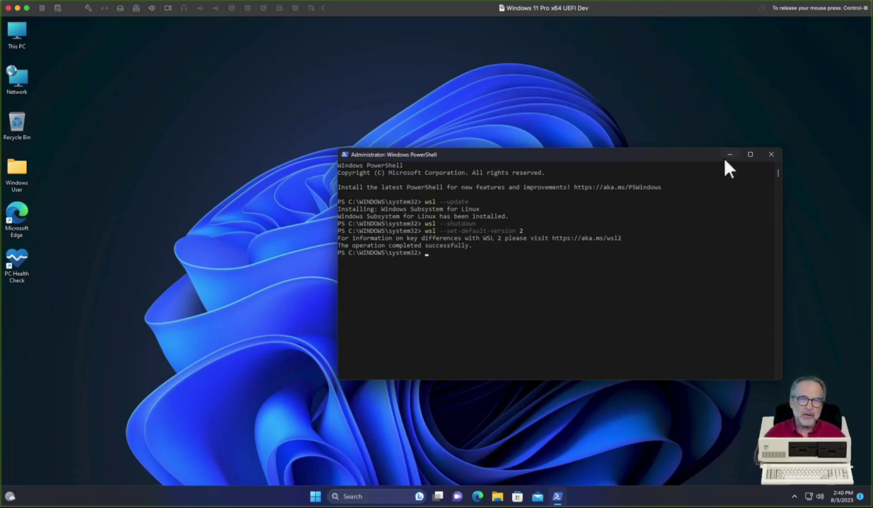
click(765, 158)
Step: Try to launch the Ubuntu 22.04.2 LTS app through the Windows search
click(365, 497)
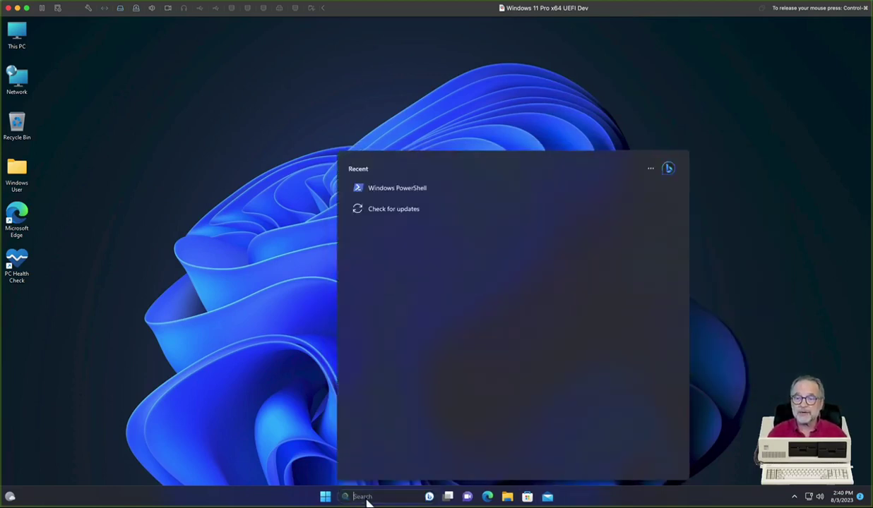
text(ubuntu 22.04.2 LTS)
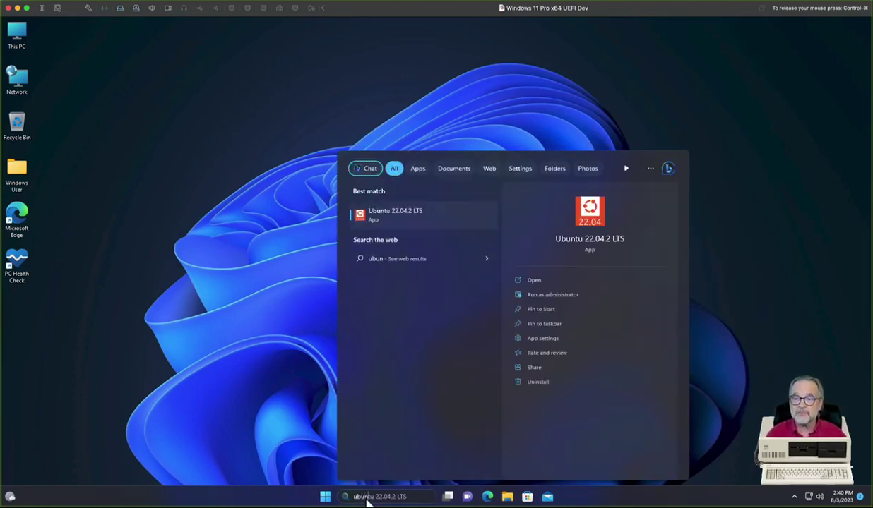
click(399, 212)
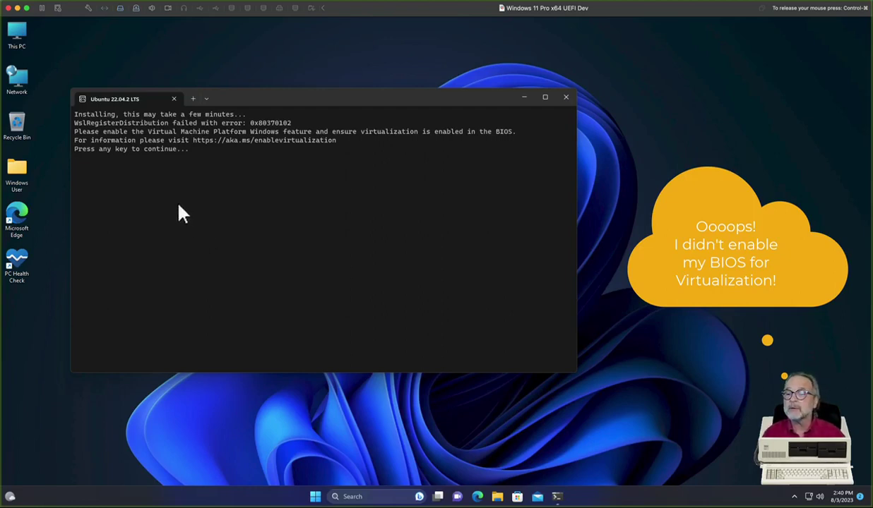
key(Return)
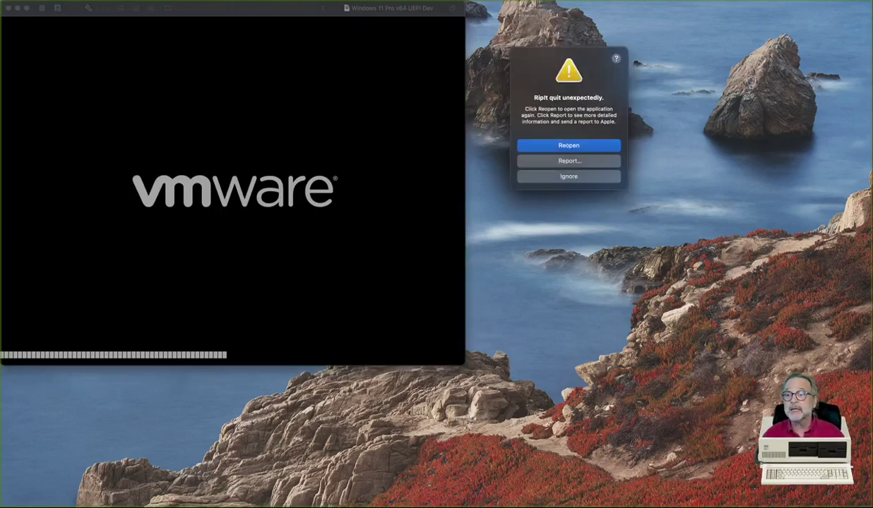
Step: Ignore the RipIt crash report on the host and sign in to the restarted Windows 11 with the account password
click(565, 178)
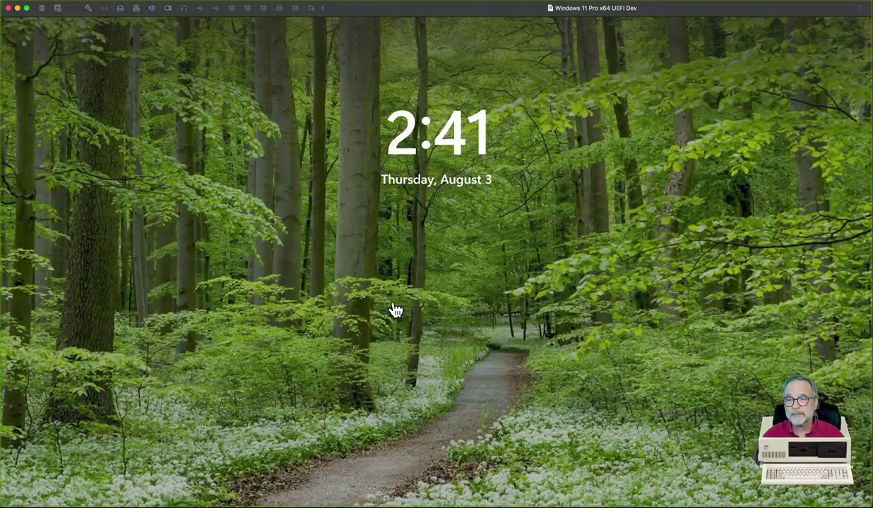
click(394, 311)
key(space)
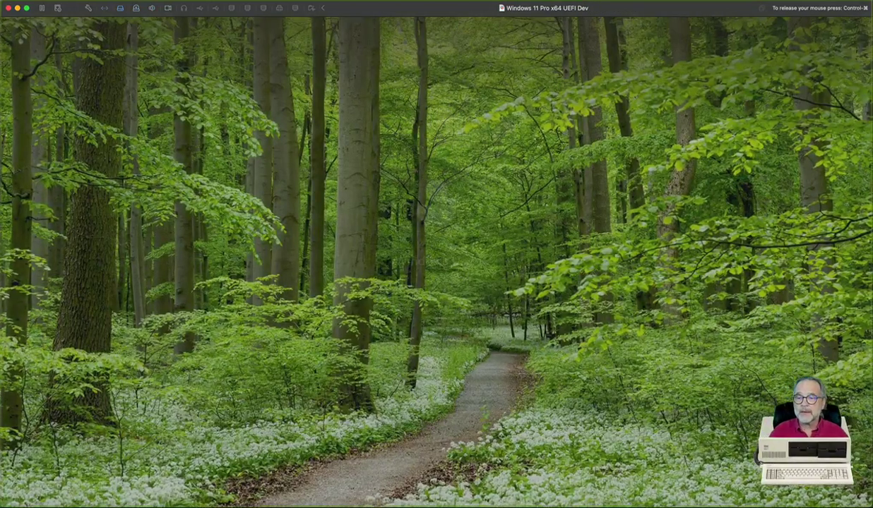
text(********)
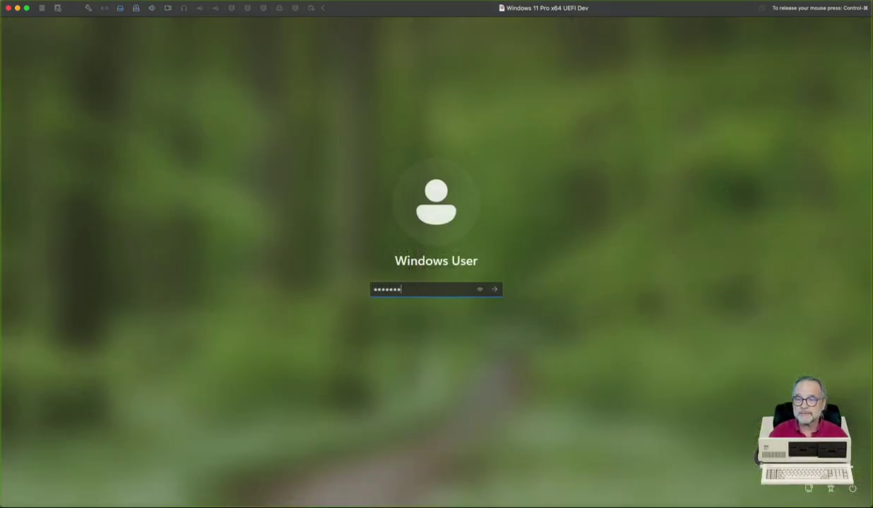
key(Return)
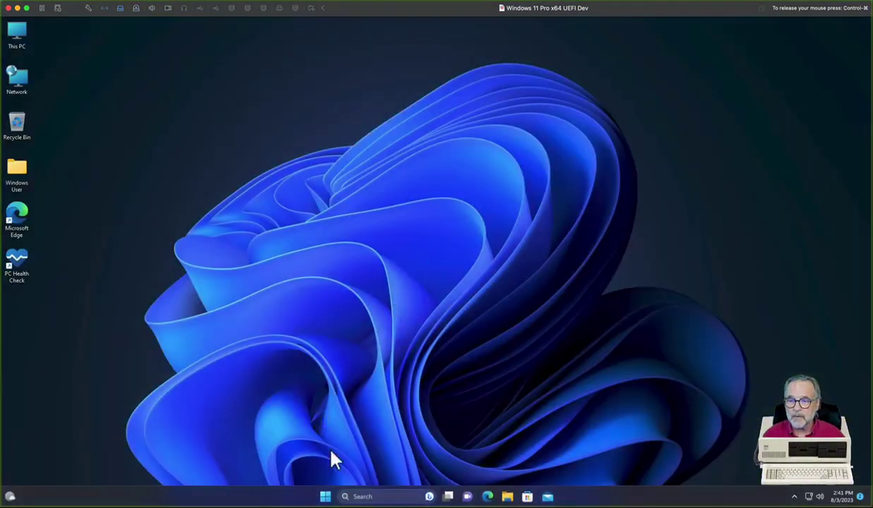
Step: Find Ubuntu 22.04.2 LTS with the Windows search and launch it to install the distribution
click(353, 497)
text(ubuntu 22.04.2 LTS)
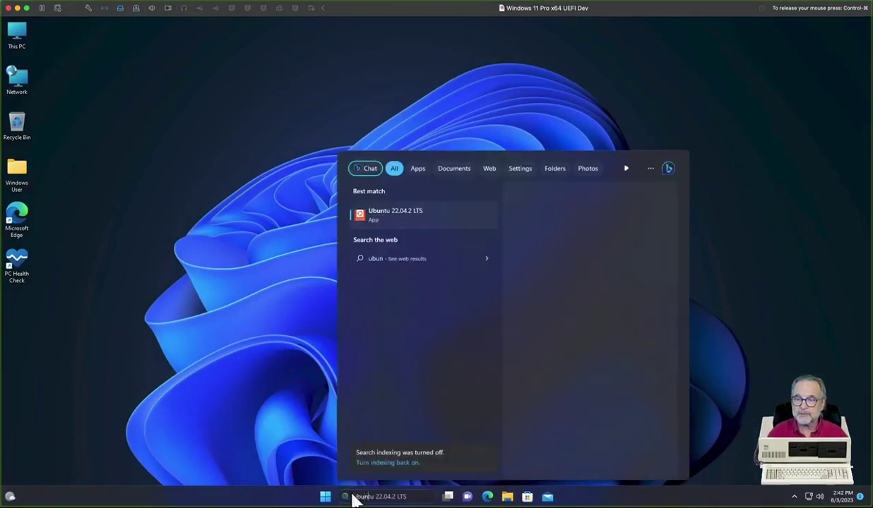
click(400, 218)
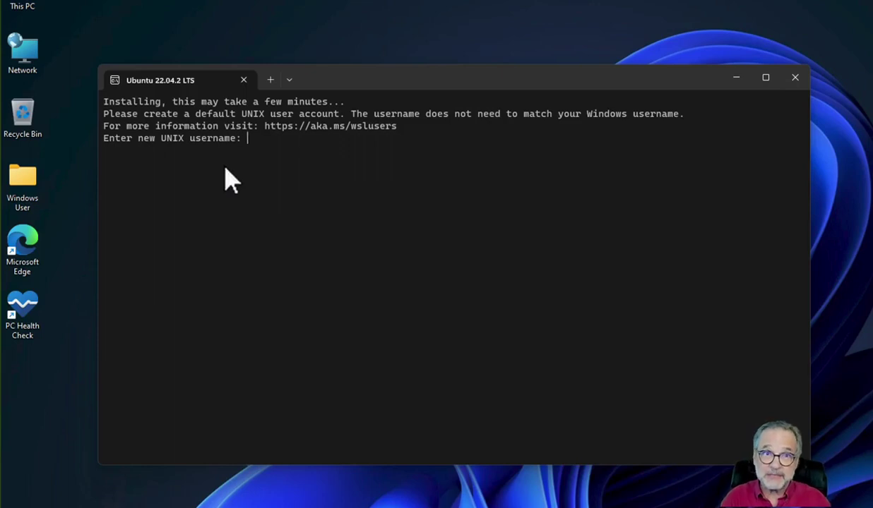
Step: Create the default UNIX user account "linuxuser", entering and re-entering its new password
text(linuxuser)
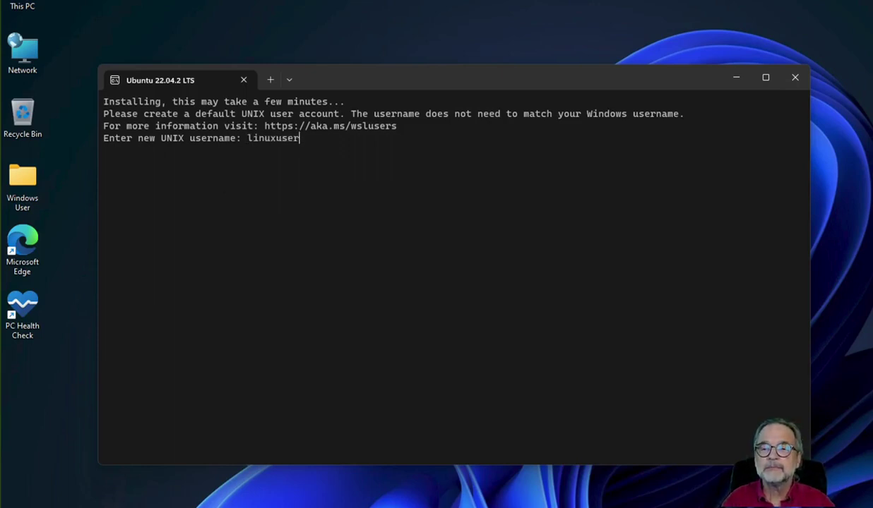
key(Return)
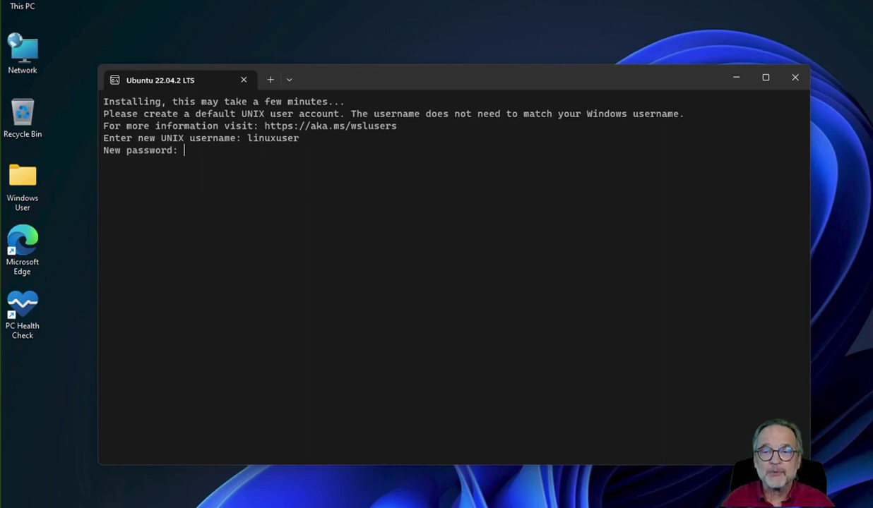
key(Return)
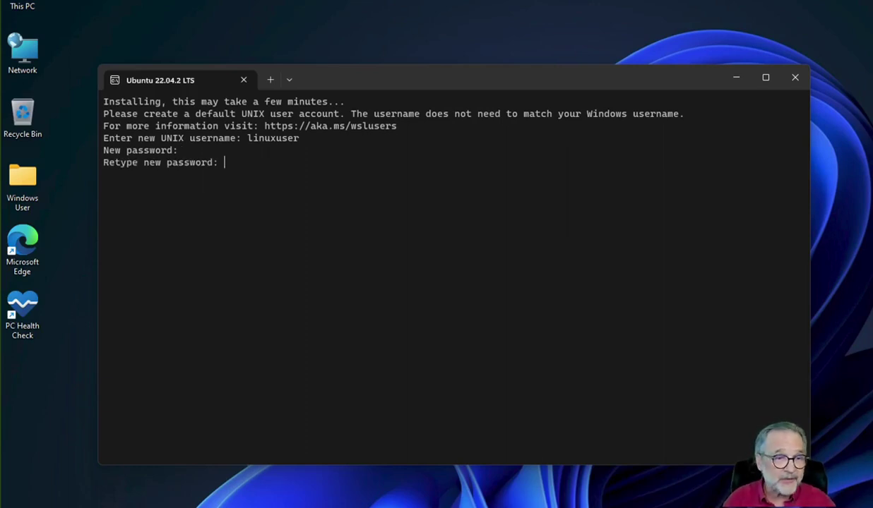
key(Return)
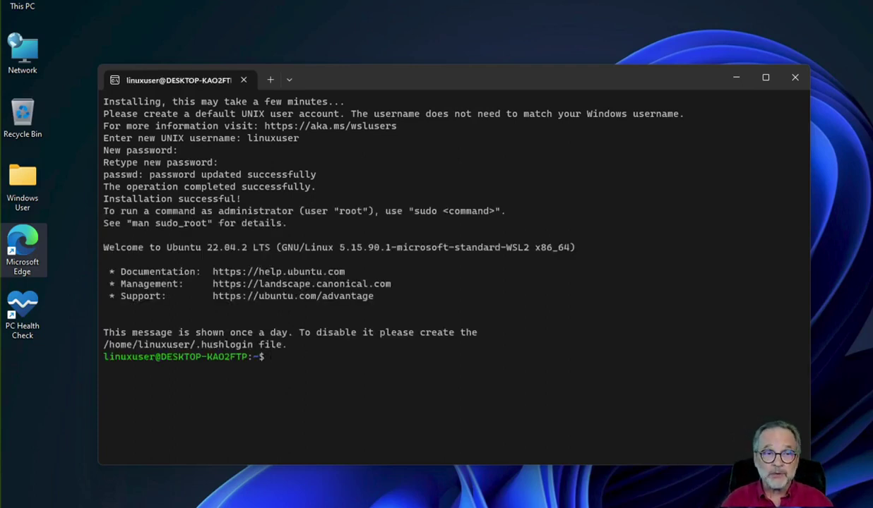
Step: Refresh the Ubuntu package lists with "sudo apt update", entering the sudo password
text(sud)
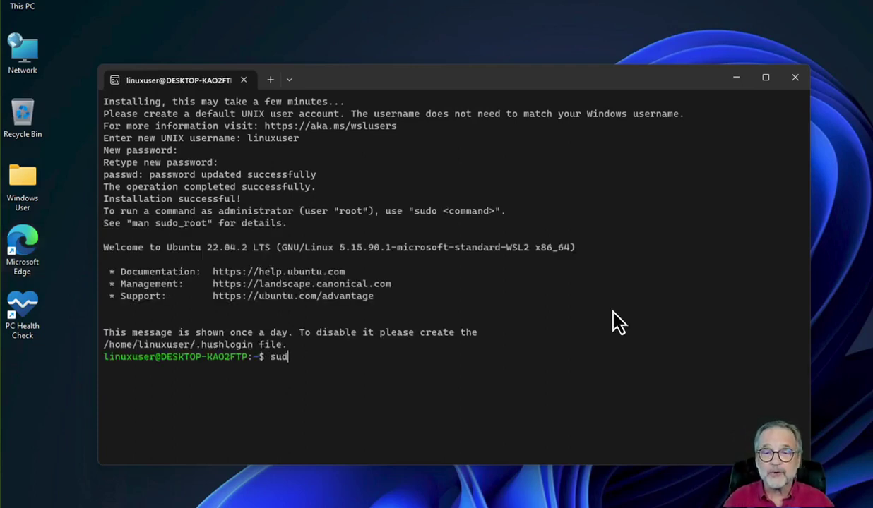
text(o apt update)
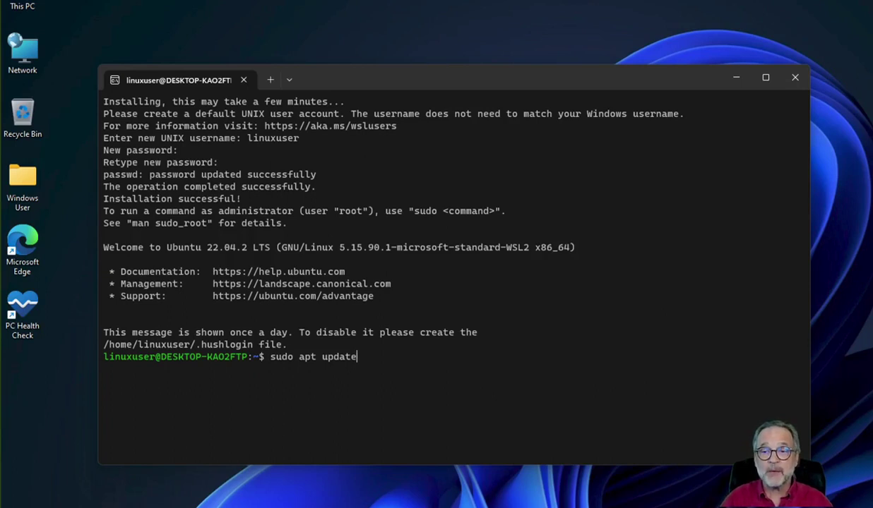
key(Return)
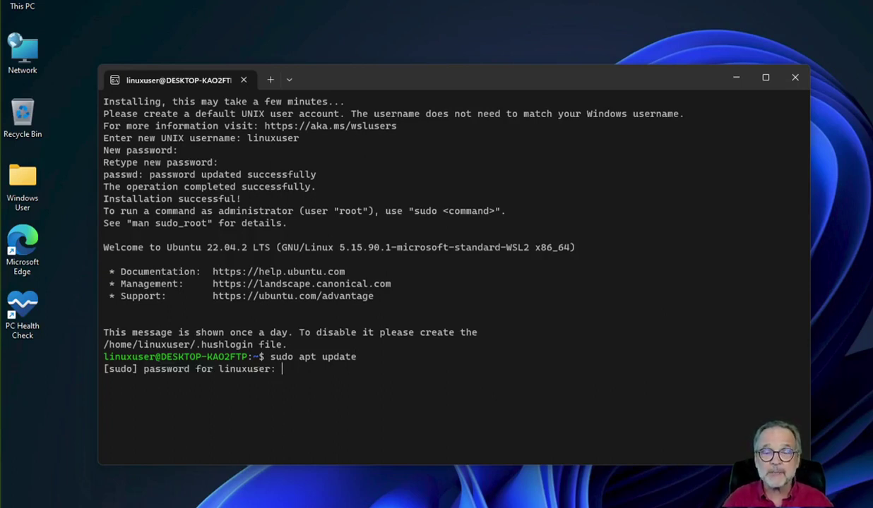
key(Return)
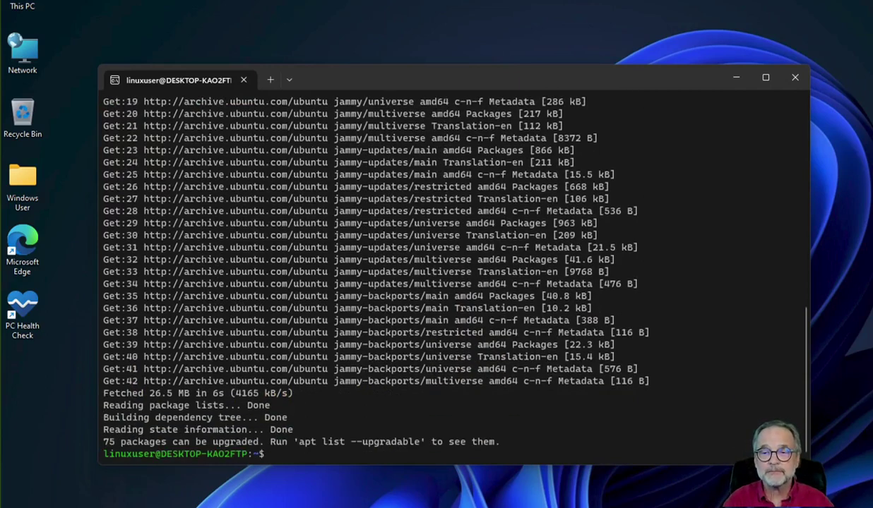
Step: Upgrade the installed Ubuntu packages with "sudo apt upgrade" and answer y to continue
text(sudo)
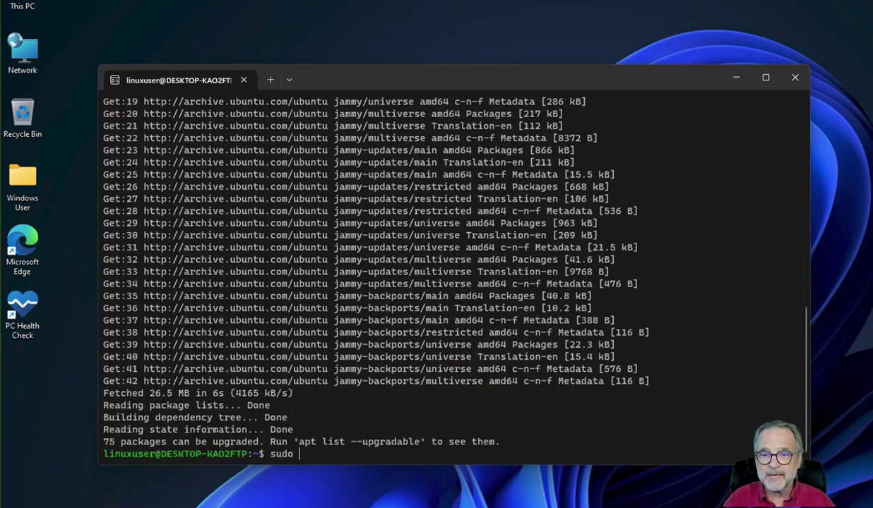
text( apt upgrade)
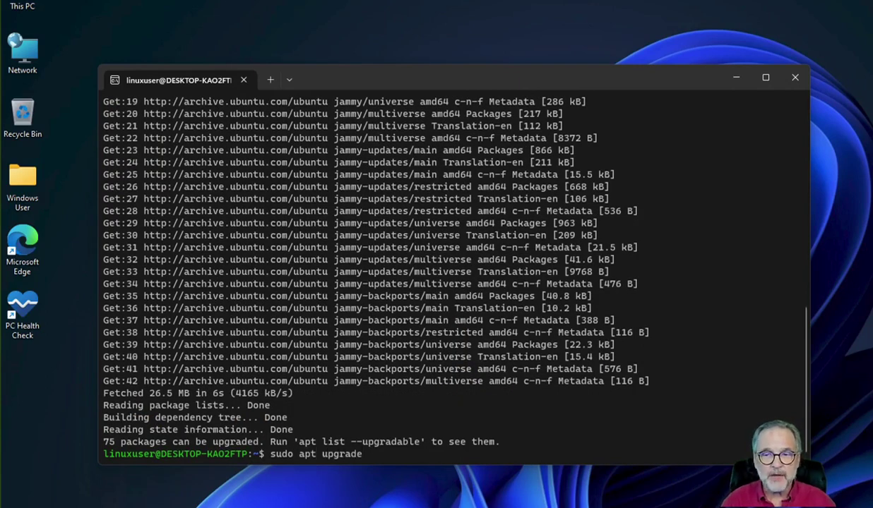
key(Return)
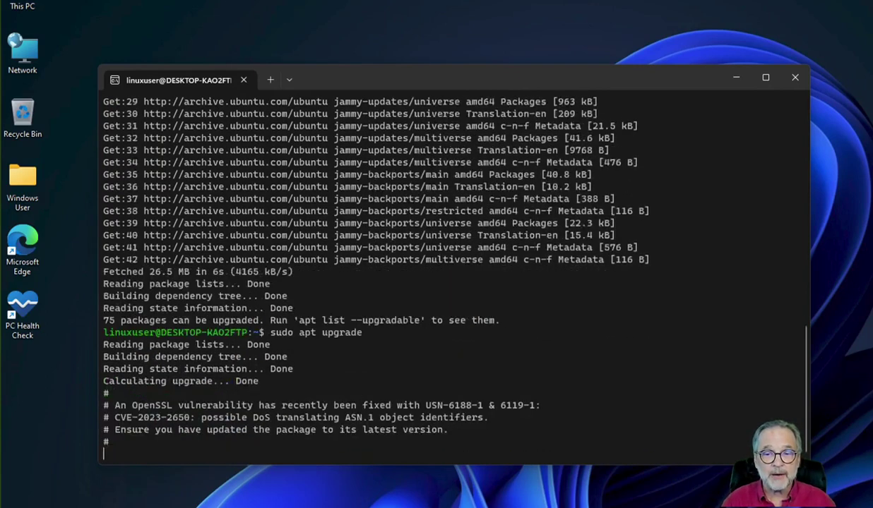
text(y)
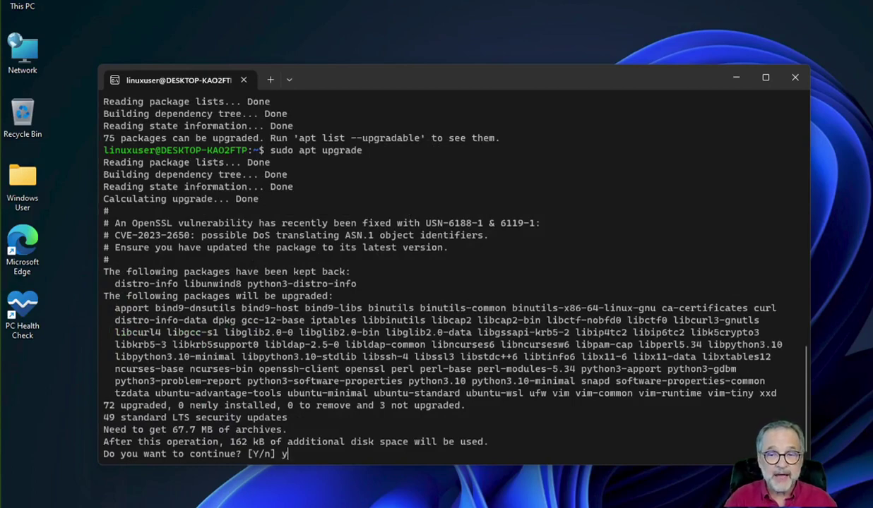
key(Return)
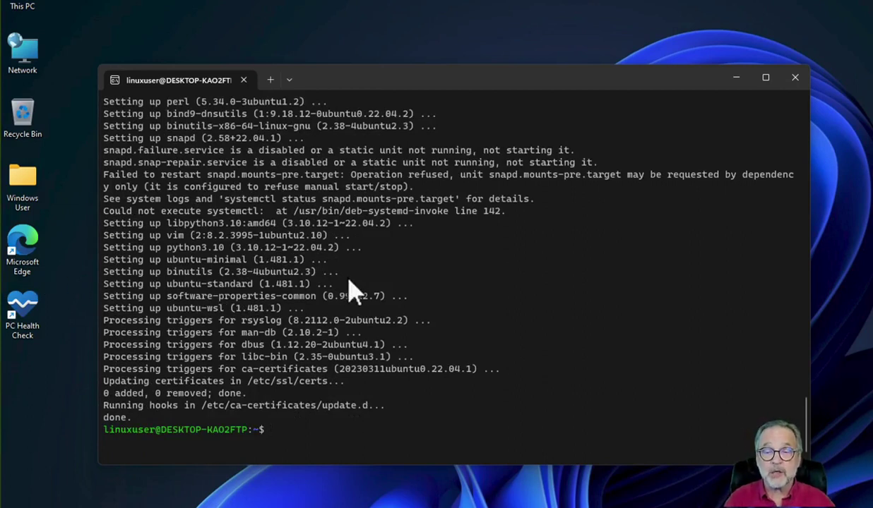
Step: Install the compiler tools by running "sudo apt install -y build-essential"
text(sudo apt i)
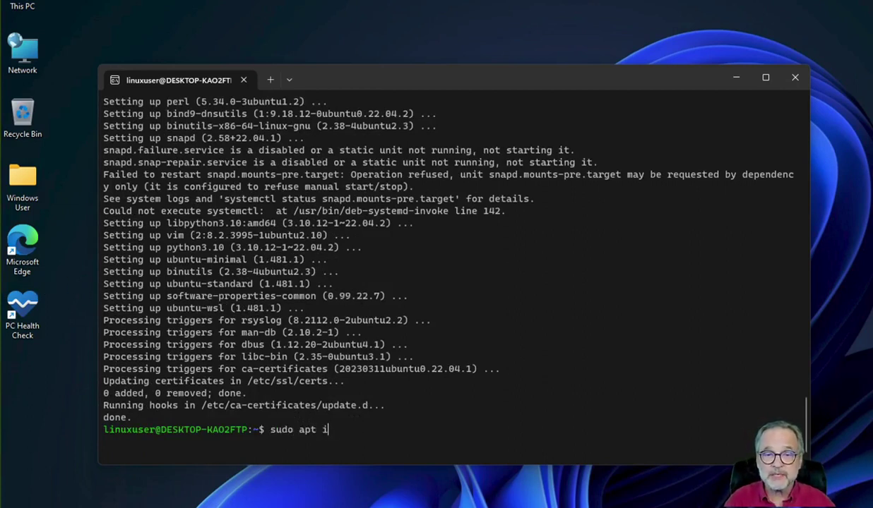
text(nstall -y )
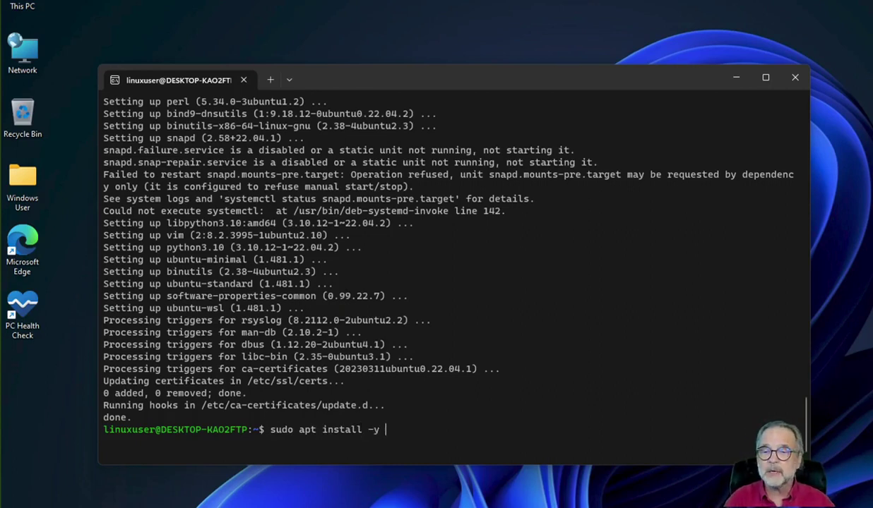
text(build-essential)
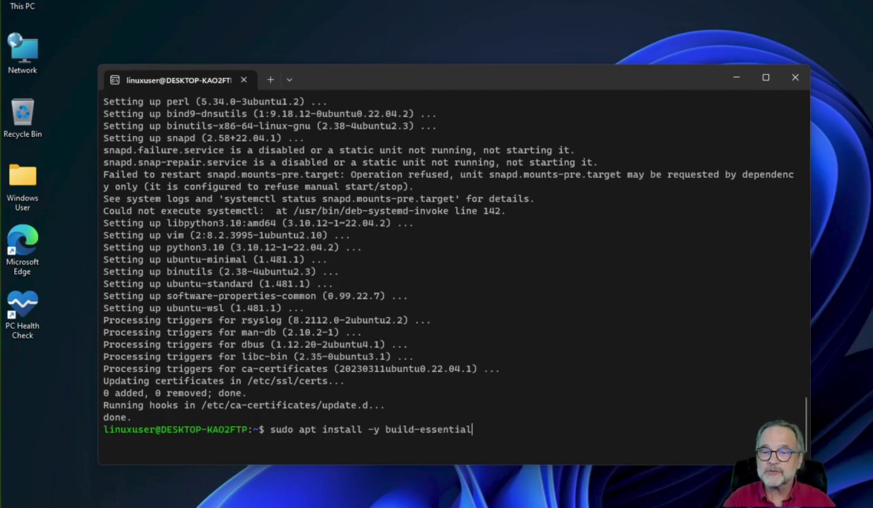
key(Return)
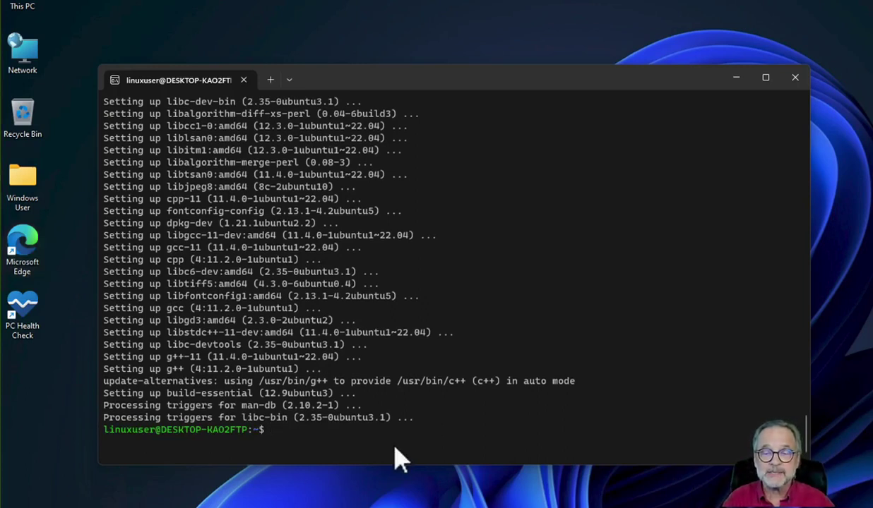
Step: Run gcc, g++, ld and nasm without arguments to check whether each tool is available
text(gcc)
key(Return)
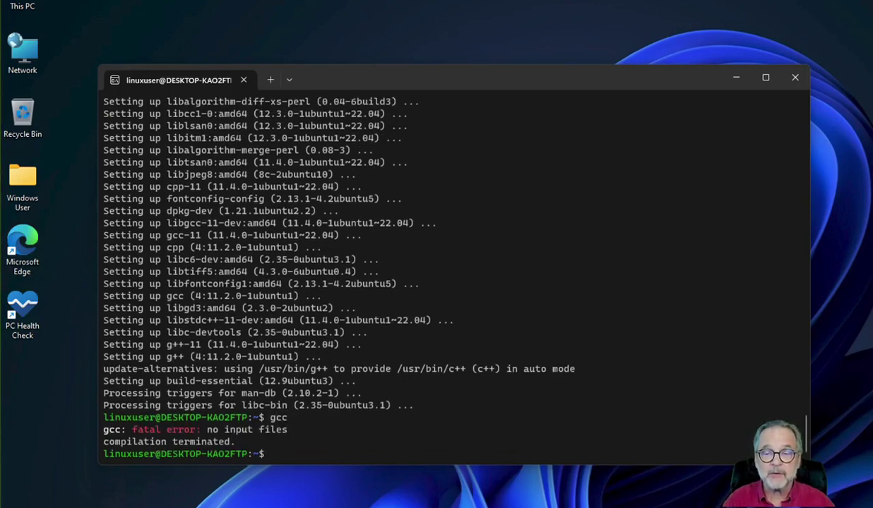
text(g++)
key(Return)
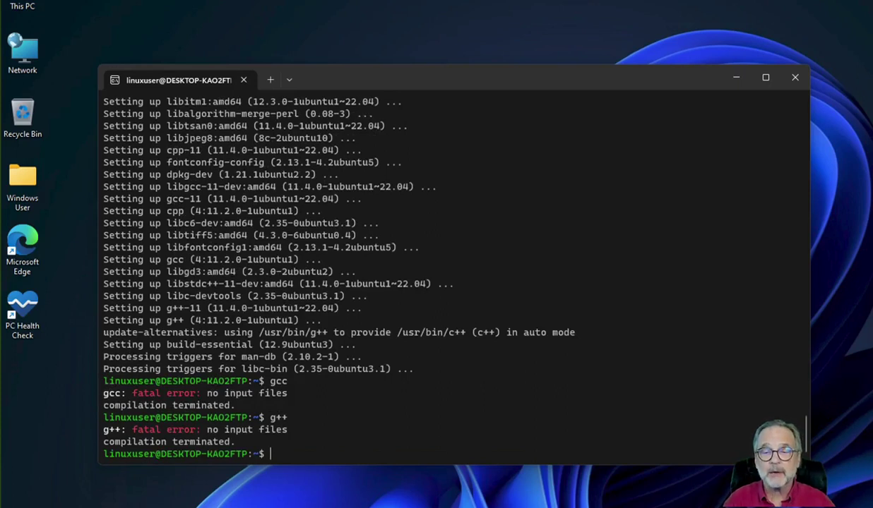
text(ld)
key(Return)
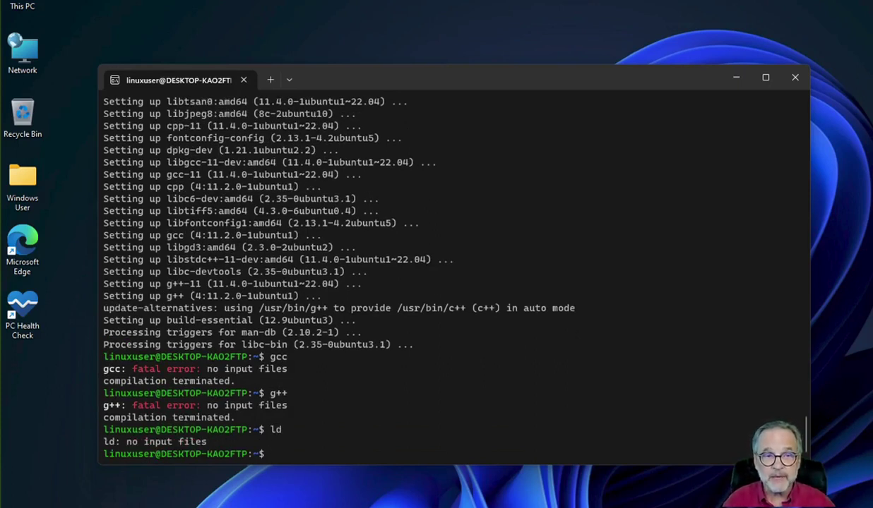
text(nasm)
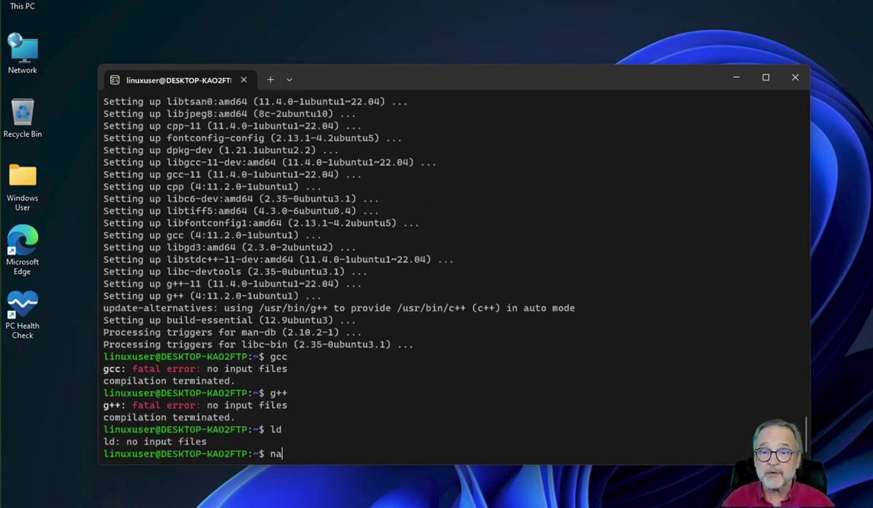
key(Return)
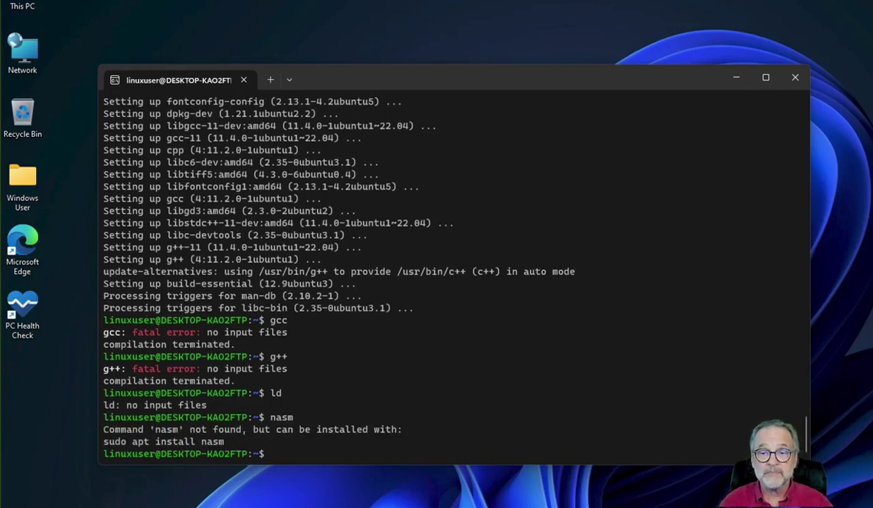
Step: Install the NASM assembler by running "sudo apt install nasm -y"
text(sudo apt install nasm)
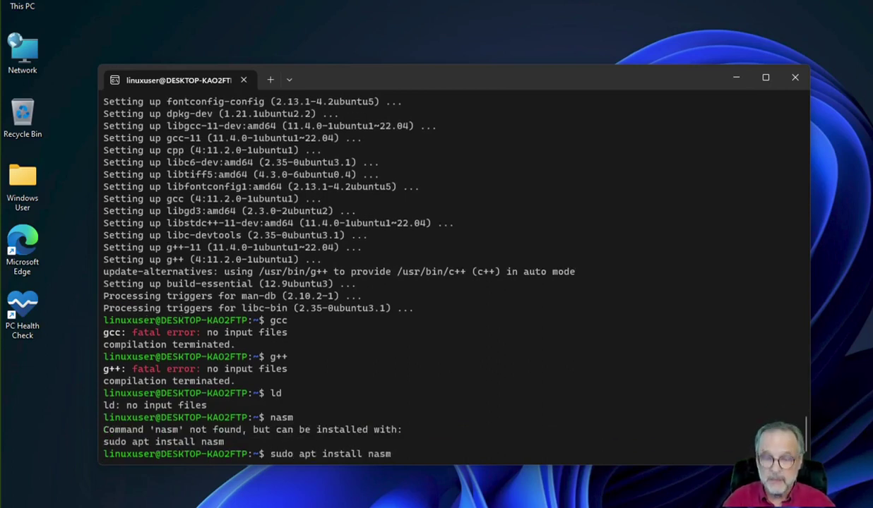
text( -y)
key(Return)
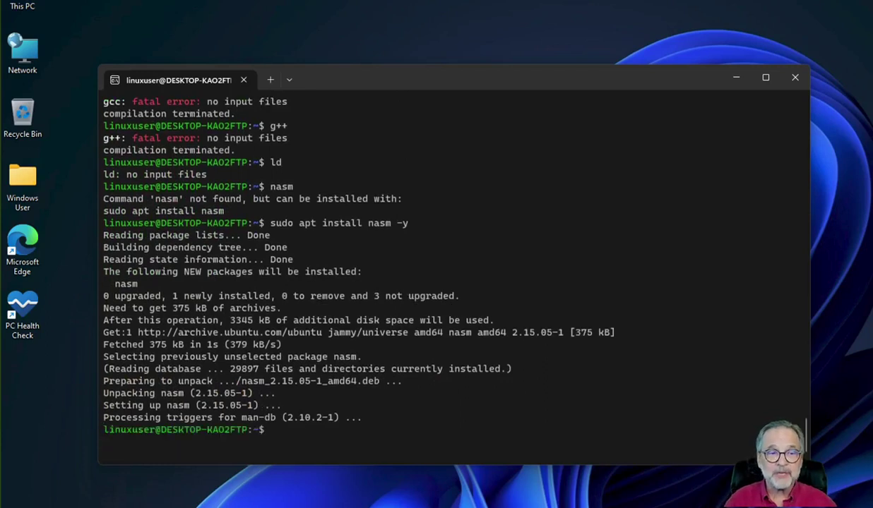
Step: Rerun the NASM installation with the option before the package name, as "sudo apt install -y nasm"
key(Up)
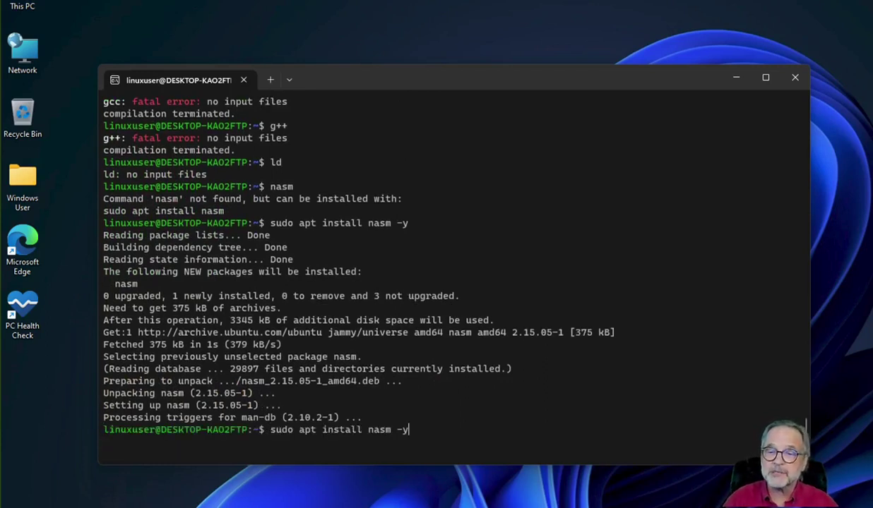
key(BackSpace)
key(BackSpace)
key(BackSpace)
key(BackSpace)
key(BackSpace)
key(BackSpace)
key(BackSpace)
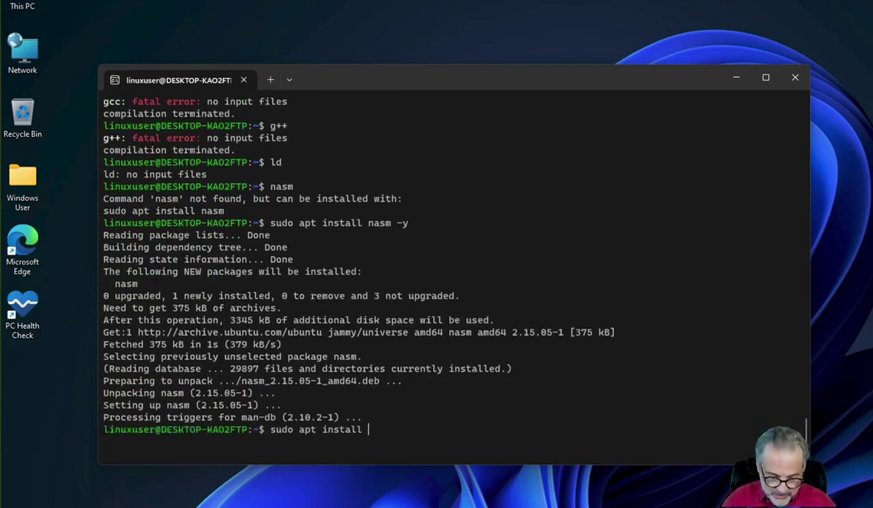
text(-y nasm)
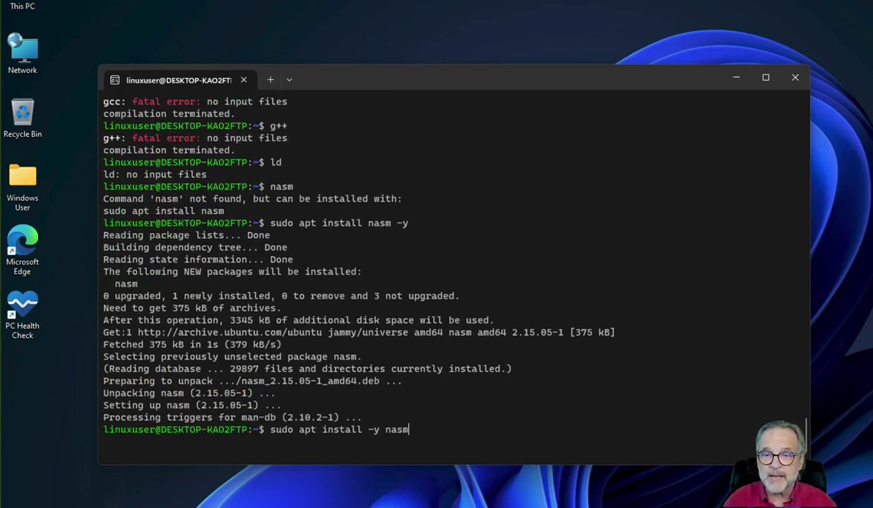
key(Return)
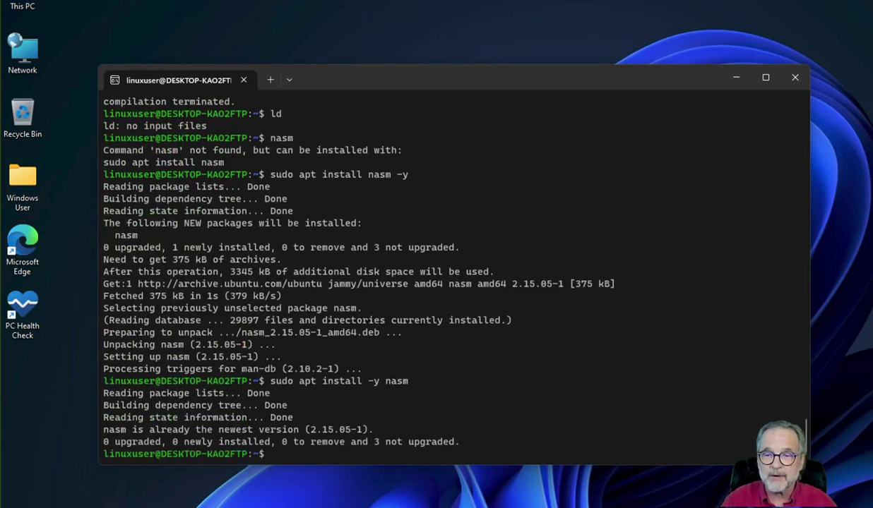
Step: Install Valgrind by running "sudo apt install -y valgrind"
key(Up)
key(BackSpace)
key(BackSpace)
key(BackSpace)
key(BackSpace)
text(valgrind)
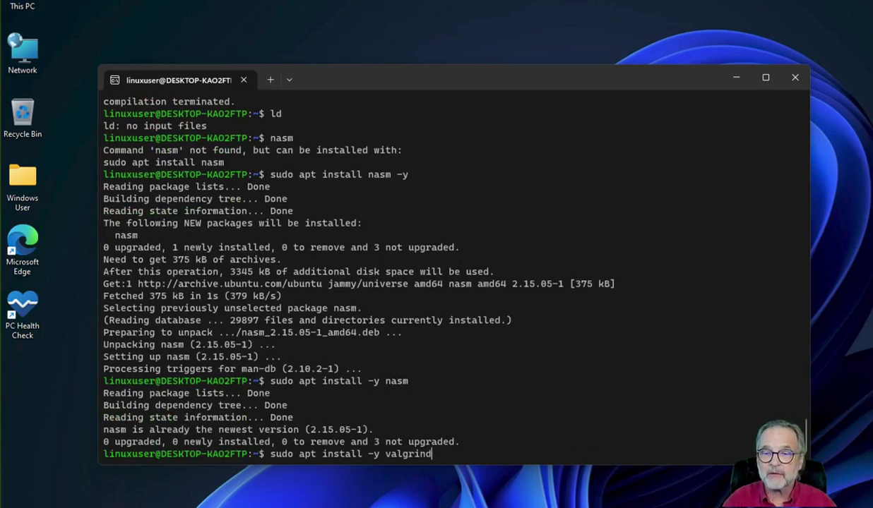
key(Return)
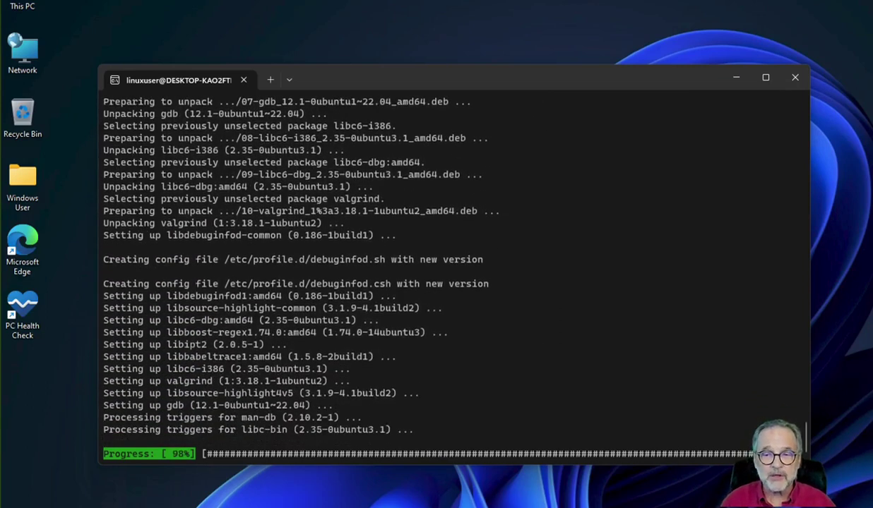
Step: Install the ddd debugger front end without a confirmation prompt by running "sudo apt install -y ddd"
text(sudo apt install -y valg)
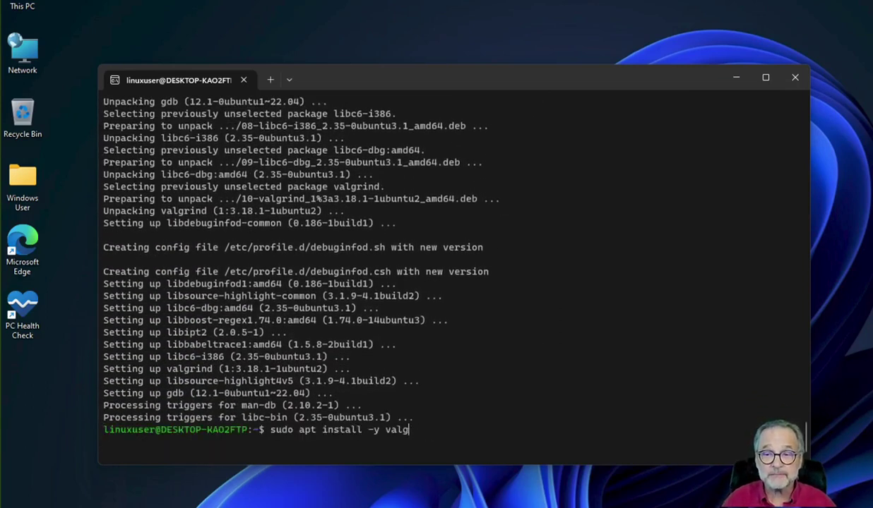
text(rindd)
key(Return)
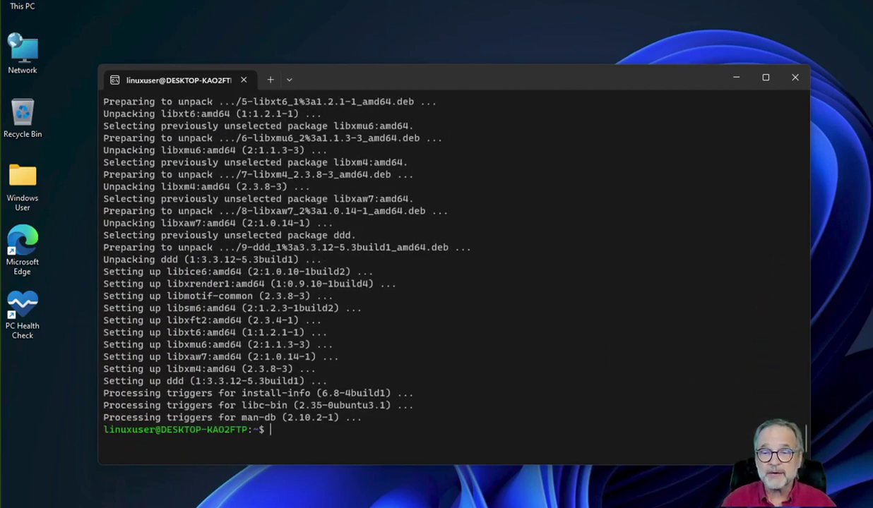
Step: Install the Geany editor by running "sudo apt install -y geany"
text(sudo apt install -y d)
text(ea)
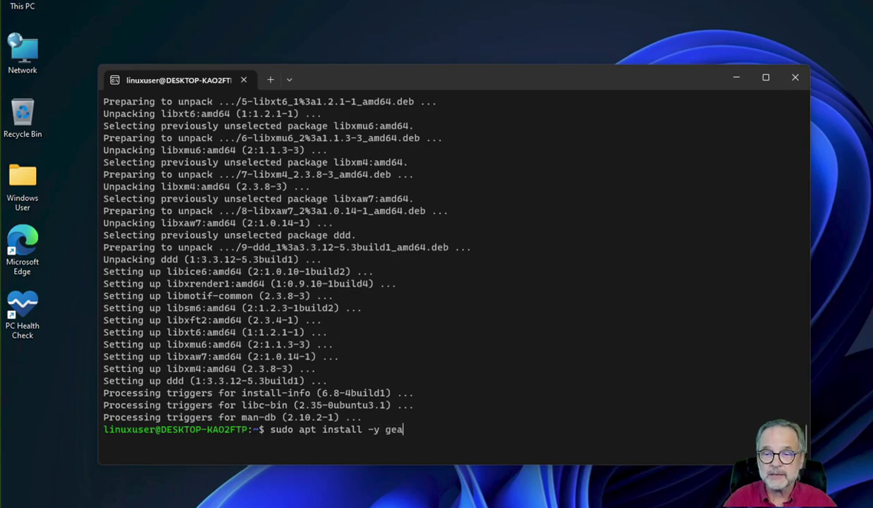
text(ny)
key(Return)
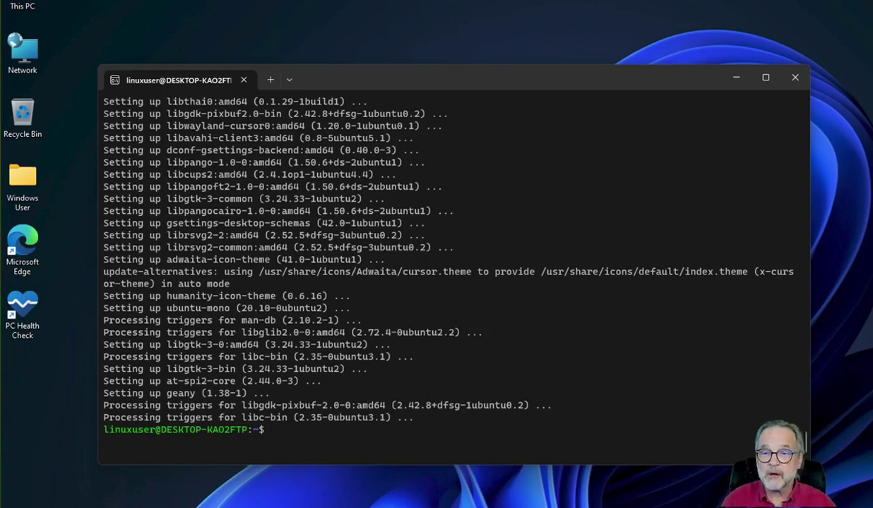
Step: Install the Geany plugins by running "sudo apt install -y geany-plugins"
text(-y geany-)
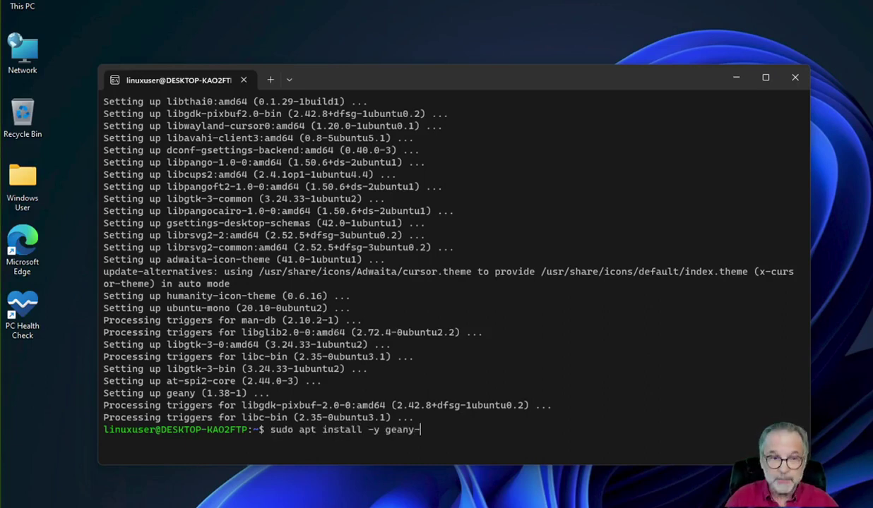
text(plugins)
key(Return)
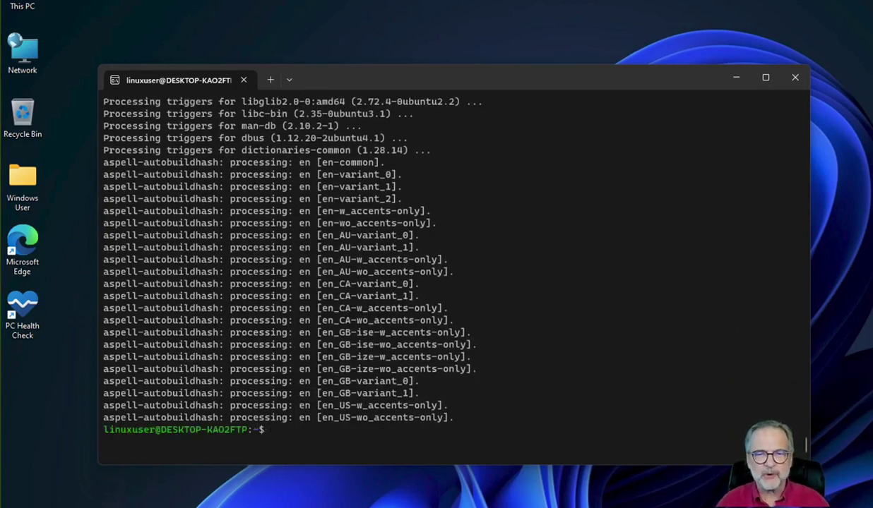
drag(407, 84, 417, 110)
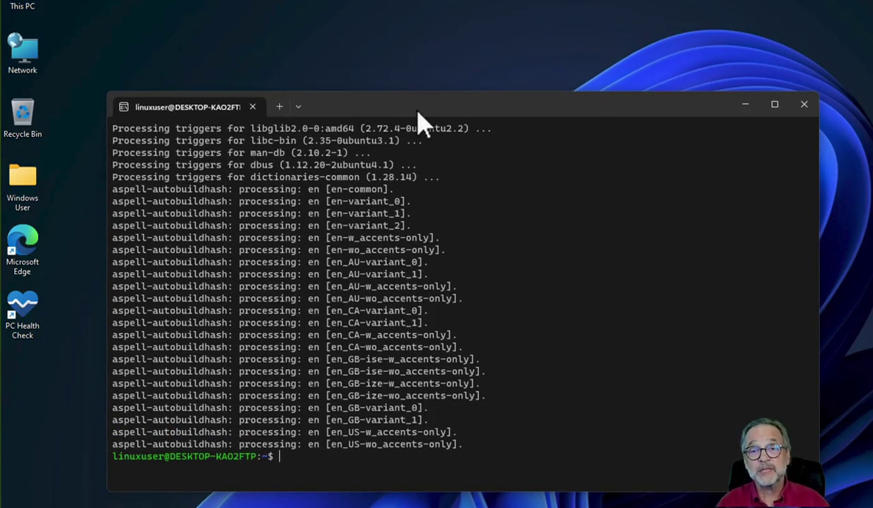
drag(417, 111, 402, 90)
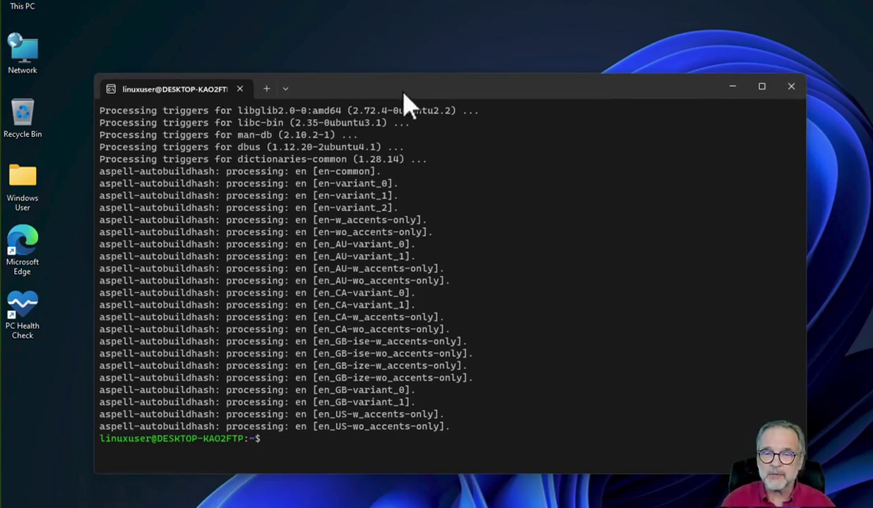
Step: Install the GHex hex editor by running "sudo apt install -y ghex"
text(sudo apt install -y geany-plugin)
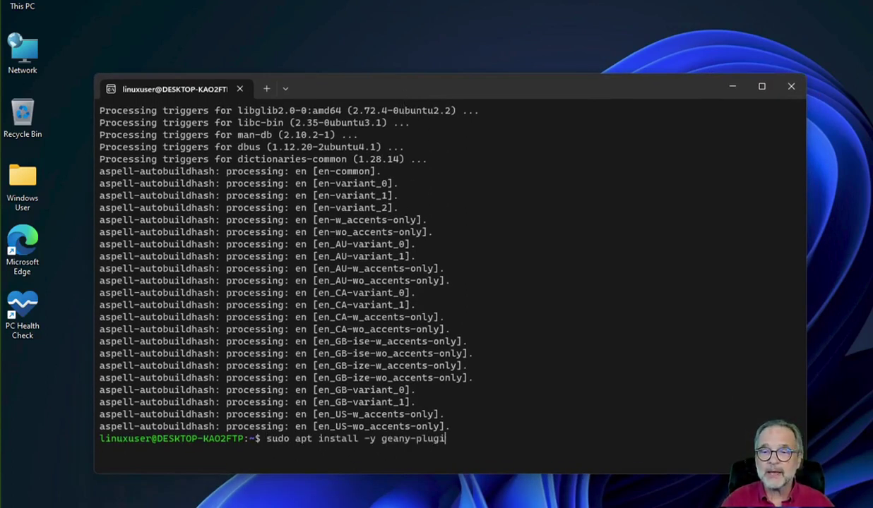
key(BackSpace)
key(BackSpace)
key(BackSpace)
key(BackSpace)
key(BackSpace)
key(BackSpace)
key(BackSpace)
key(BackSpace)
key(BackSpace)
key(BackSpace)
text(he)
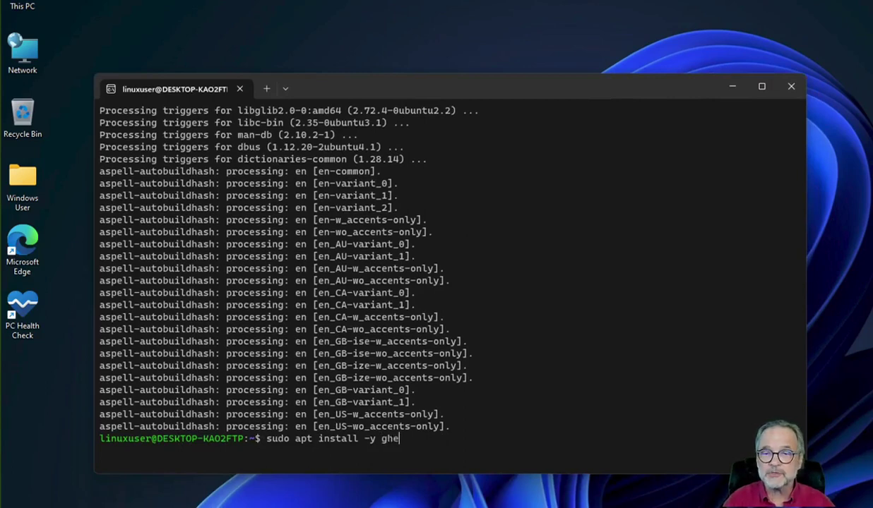
text(x)
key(Return)
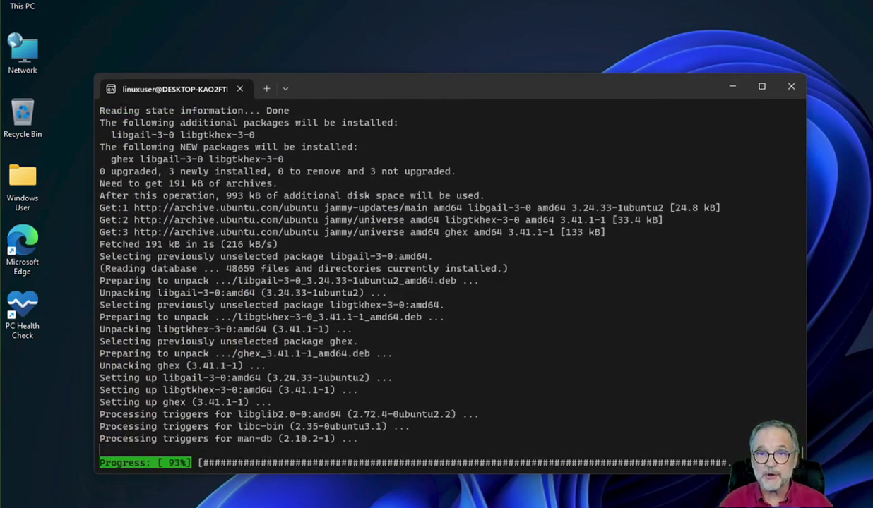
Step: Install the gedit text editor and the nautilus file manager, each with its own "sudo apt install -y" command
key(Up)
key(BackSpace)
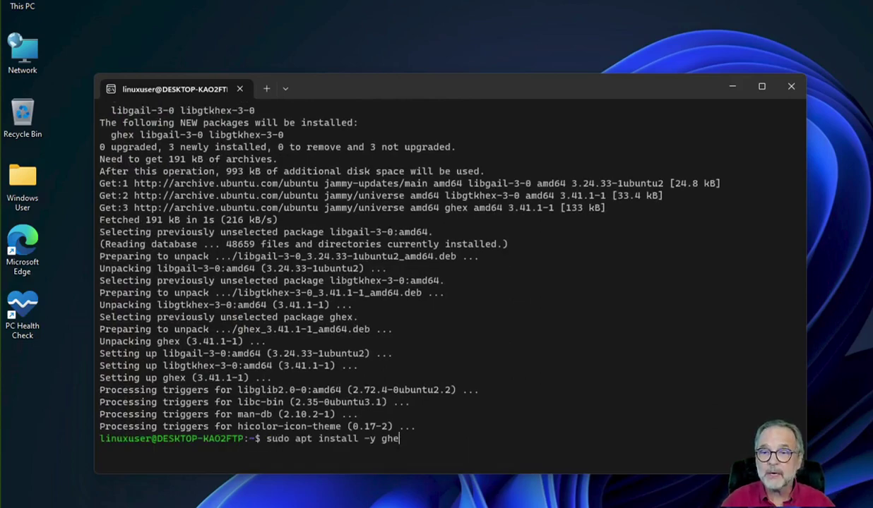
text(edit)
key(Return)
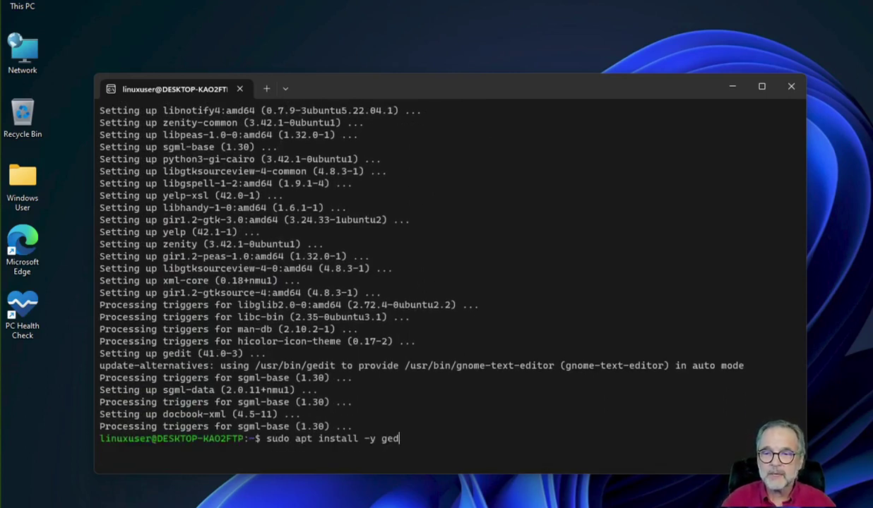
text(us)
key(Return)
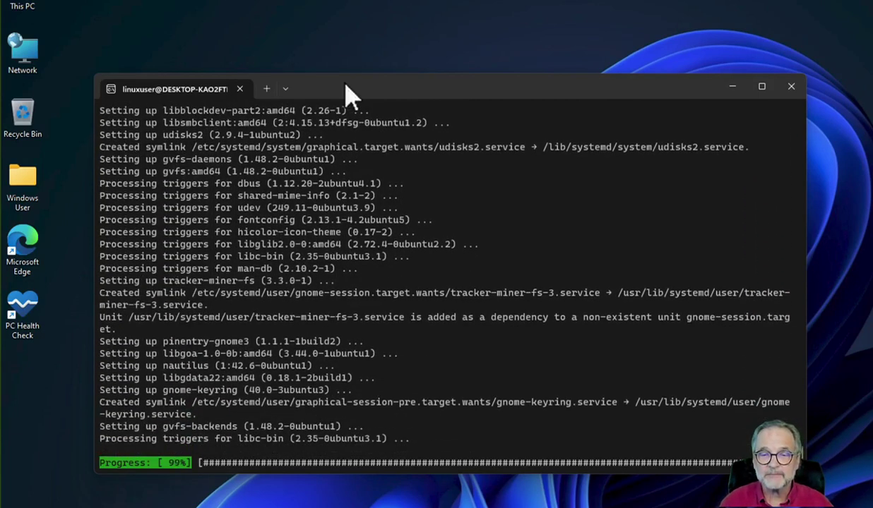
Step: Install the xterm terminal emulator by running "sudo apt install -y xterm"
key(Up)
key(BackSpace)
key(BackSpace)
key(BackSpace)
key(BackSpace)
key(BackSpace)
key(BackSpace)
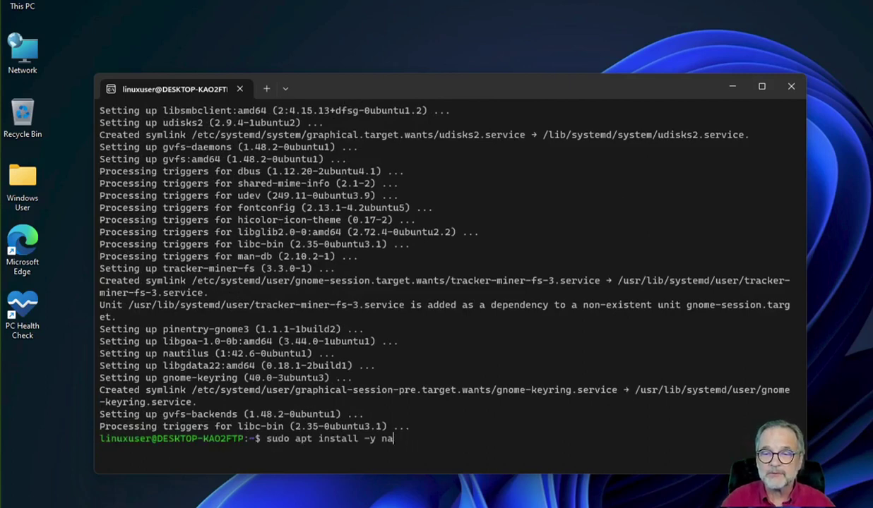
text(xterm)
key(Return)
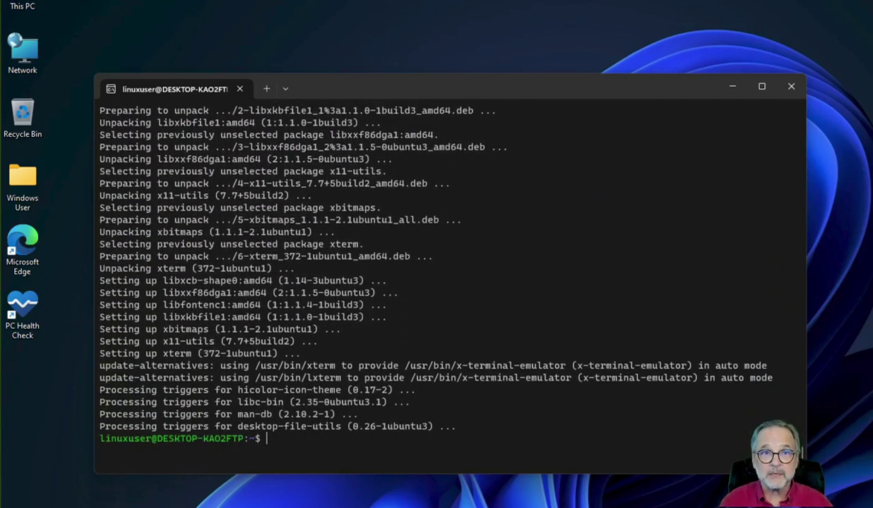
Step: Install the Vim editor by running "sudo apt install -y vim"
key(Up)
key(BackSpace)
key(BackSpace)
key(BackSpace)
text(vim)
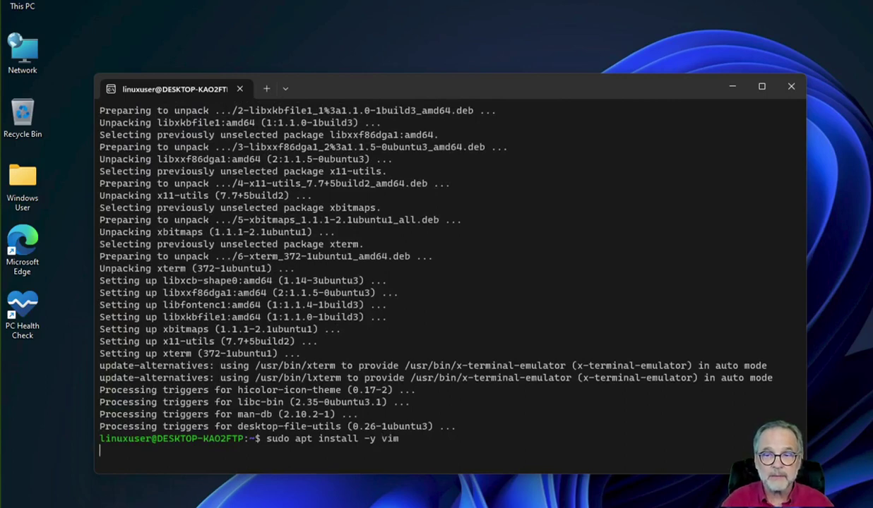
key(Return)
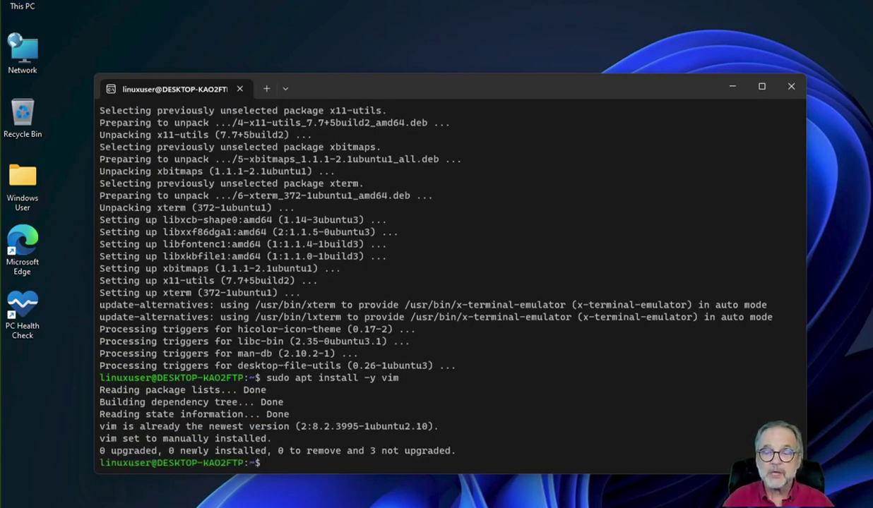
Step: Create the directories Documents and Downloads in the home directory with two "mkdir" commands
text(mkdir Docuemt)
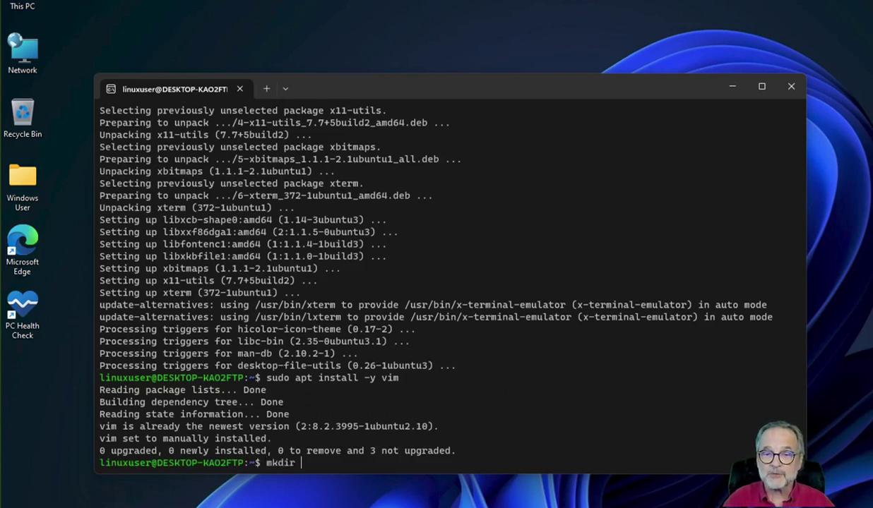
key(BackSpace)
key(BackSpace)
key(BackSpace)
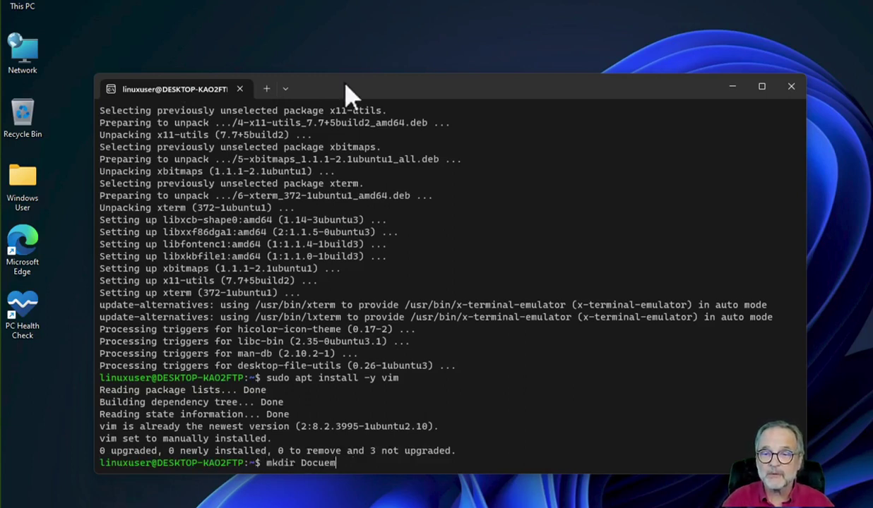
text(ments)
key(Return)
text(mkdi)
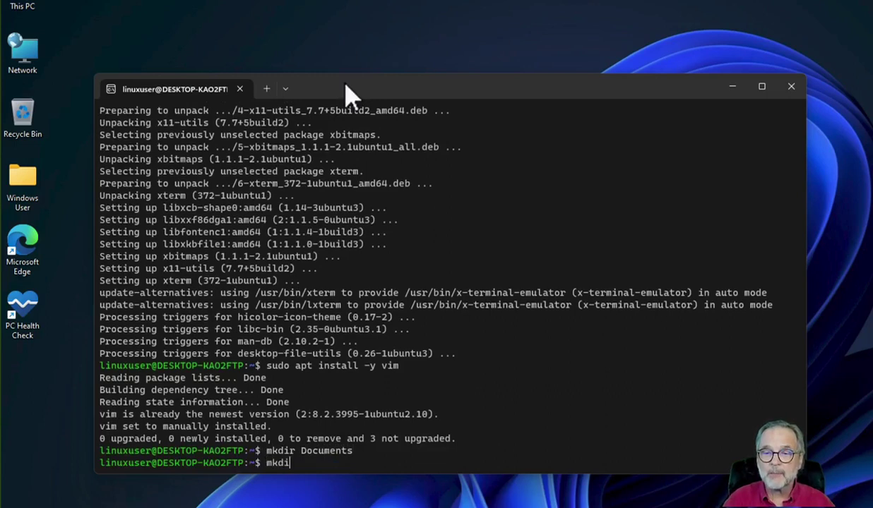
text(r Downloads)
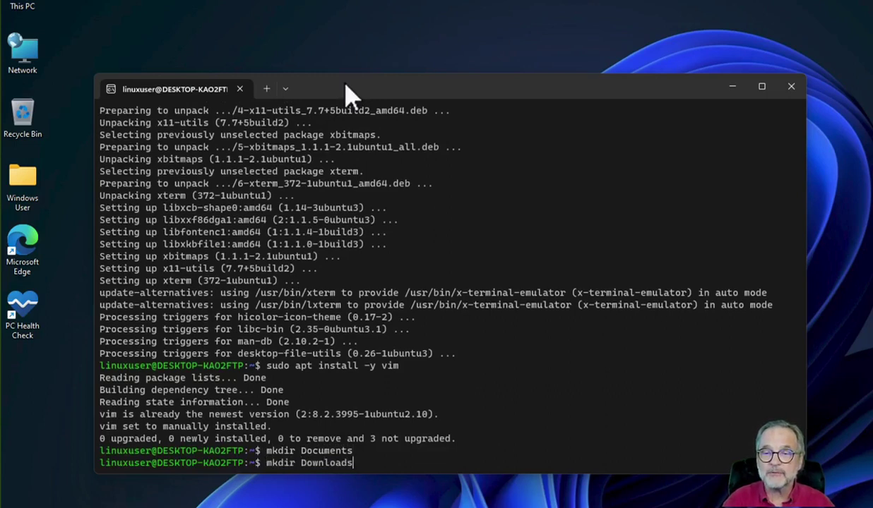
key(Return)
Step: List the contents of the home directory with "ls" and end the Ubuntu session with "exit"
text(ls)
key(Return)
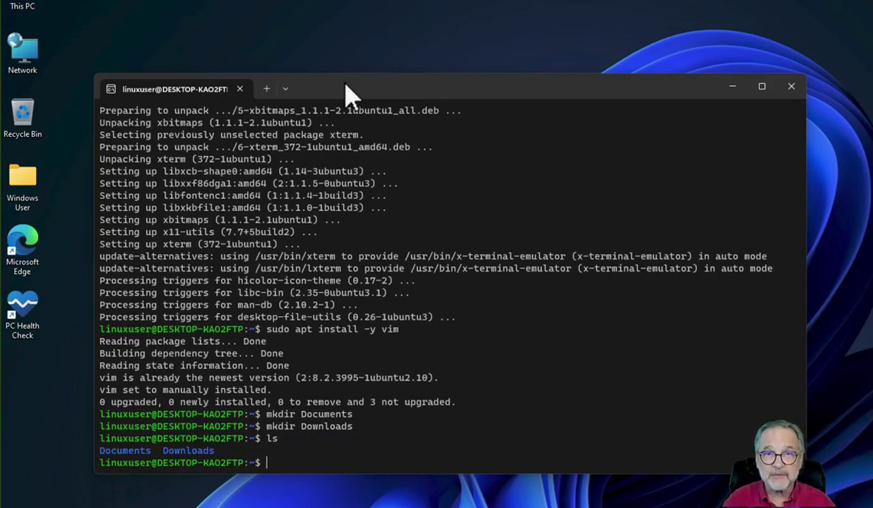
text(exit)
key(Return)
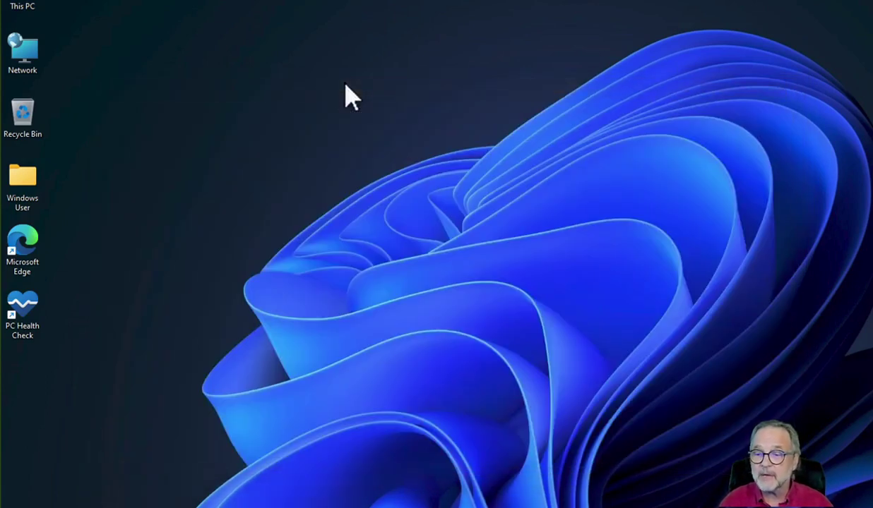
Step: Open Windows PowerShell as administrator, allow it to make changes to the device, and leave its text selection mode
key(super+s)
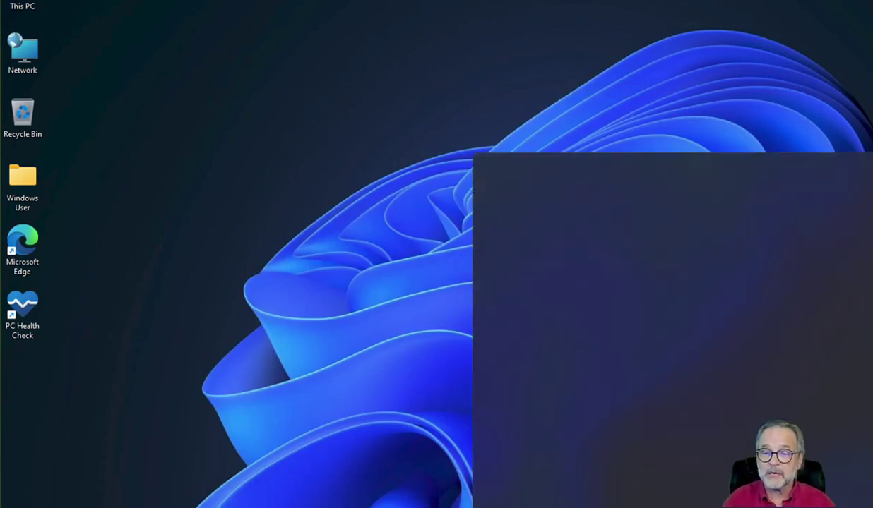
text(power)
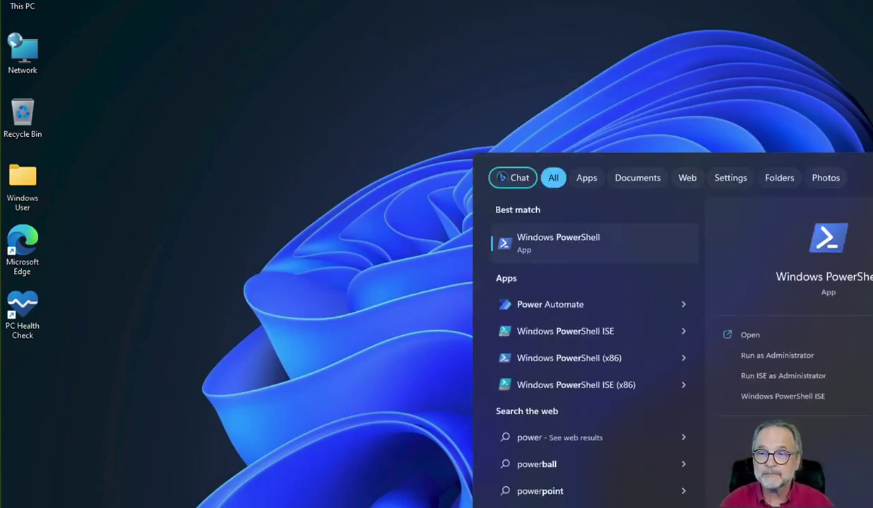
click(752, 356)
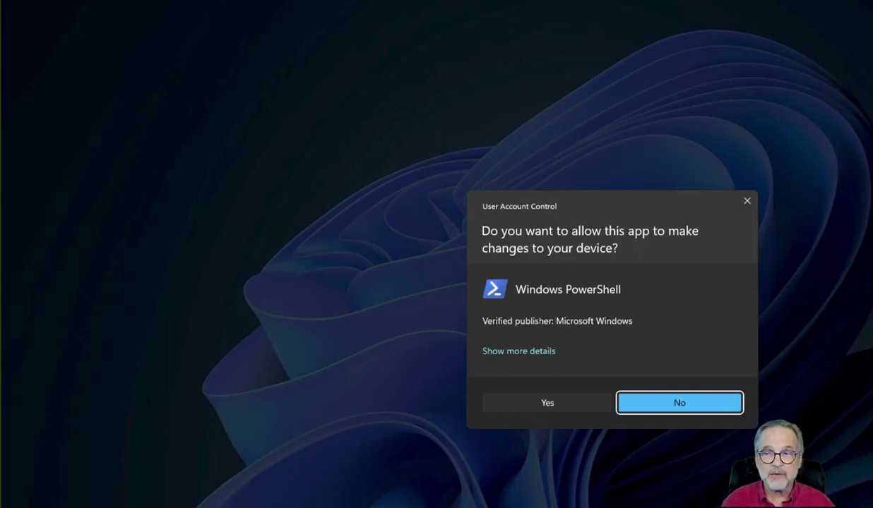
click(540, 403)
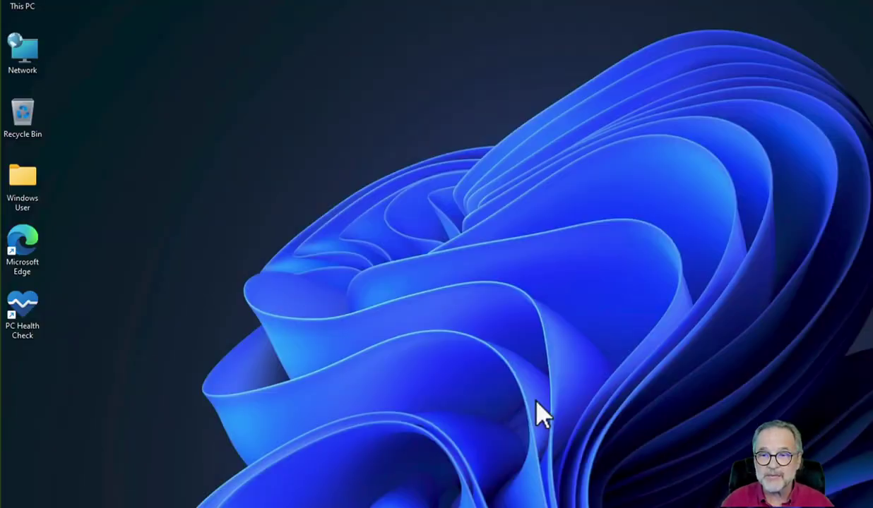
click(385, 363)
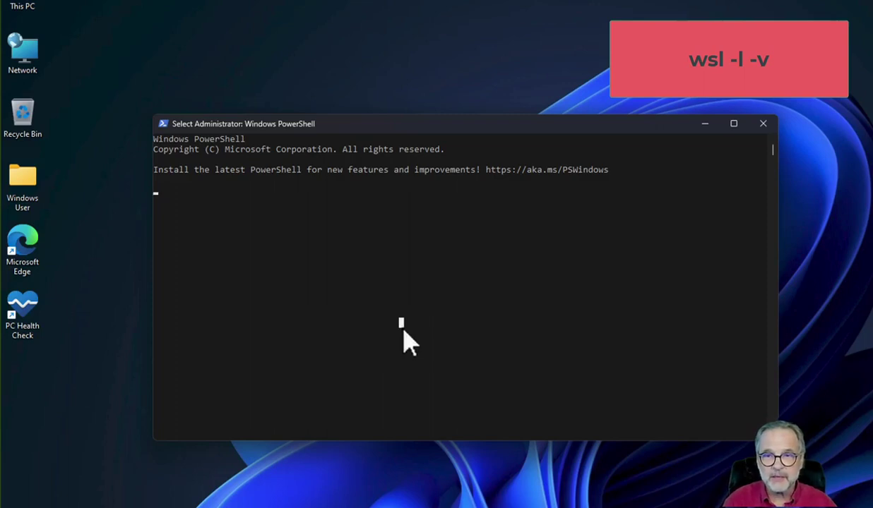
key(Escape)
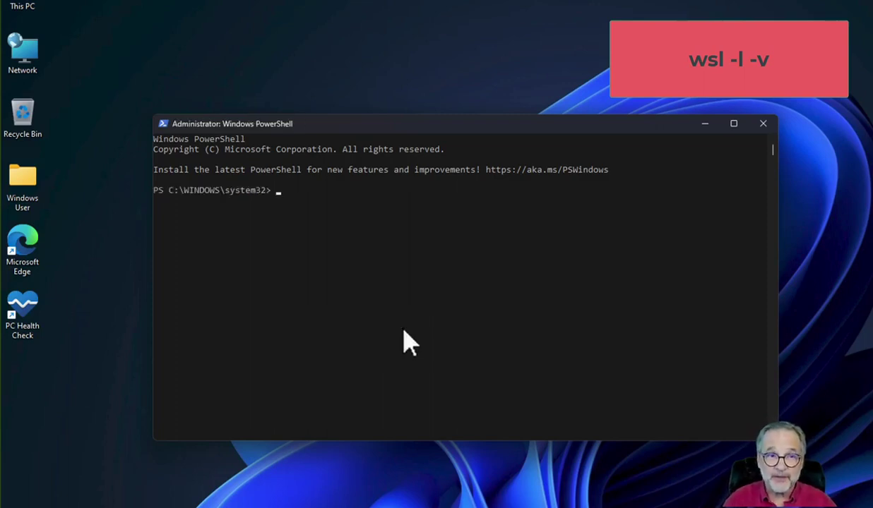
Step: Run "wsl -l -v" to check the WSL version of the installed distribution, and close PowerShell
text(wsl -l -v)
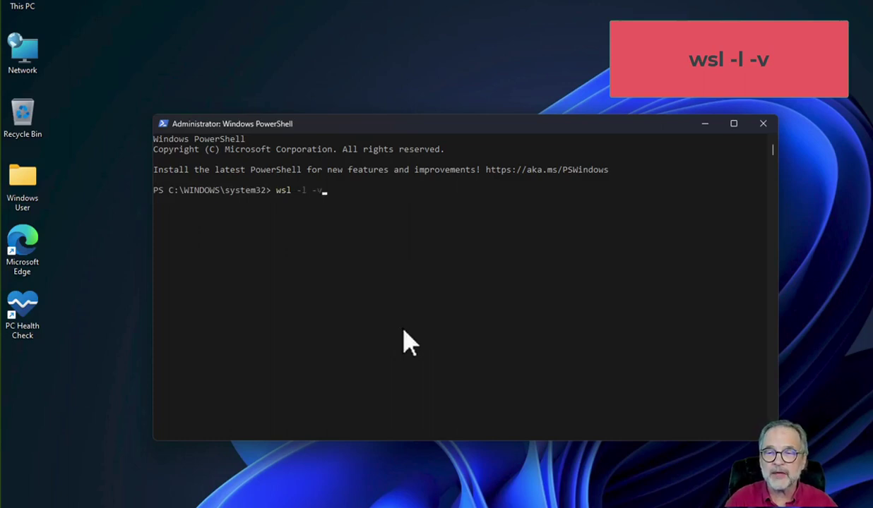
key(Return)
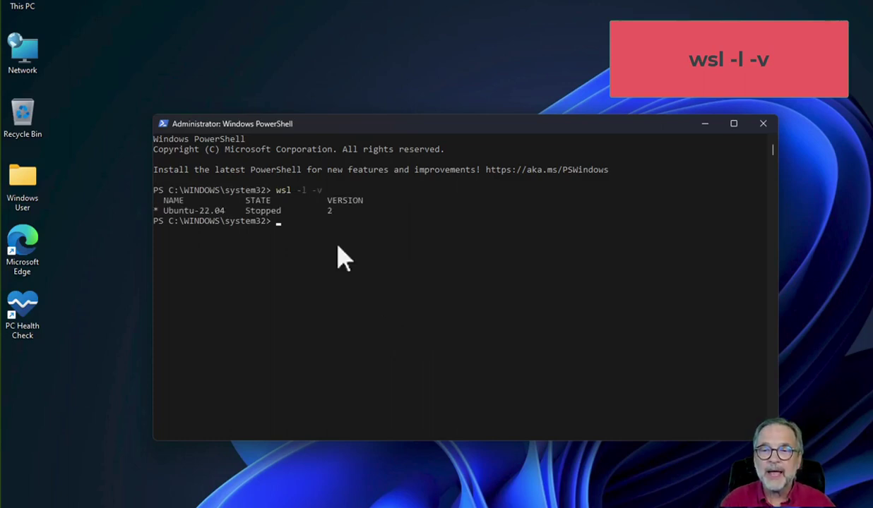
drag(165, 214, 342, 211)
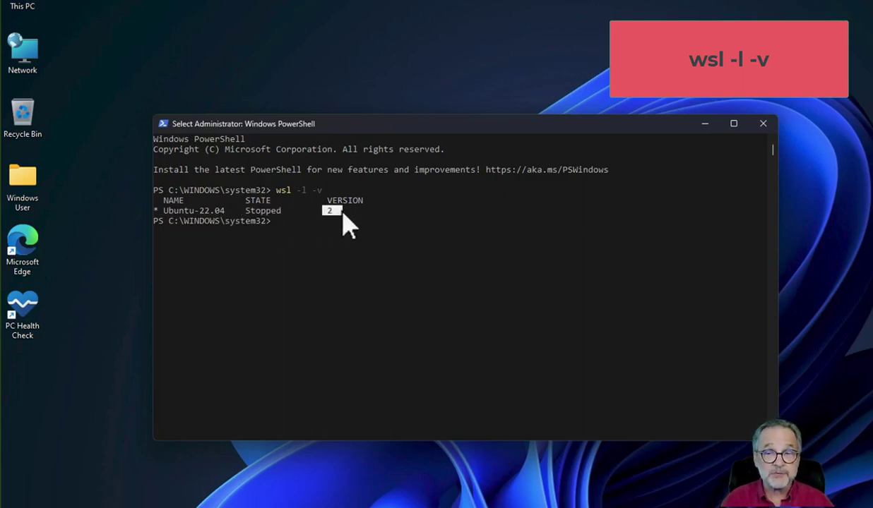
click(757, 128)
Step: Open the recently used Ubuntu 22.04.2 LTS app and move its terminal window fully into view
key(super+s)
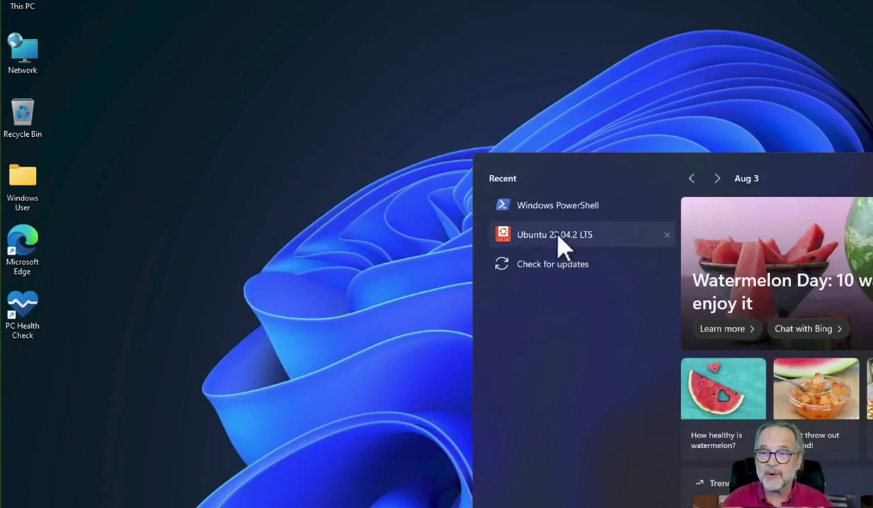
click(554, 236)
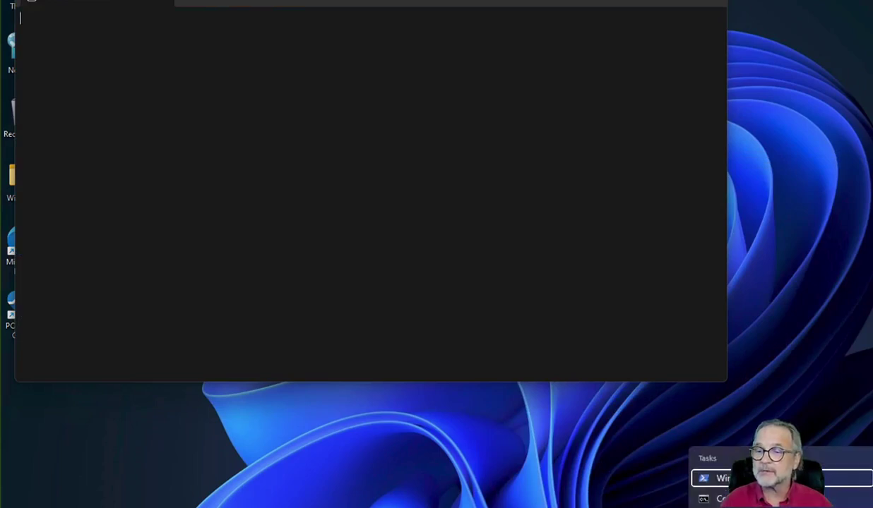
key(Escape)
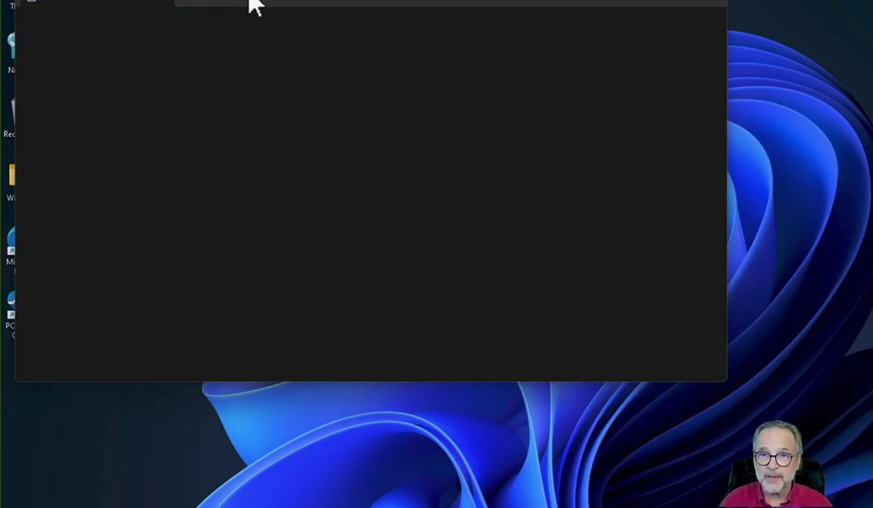
drag(254, 6, 350, 37)
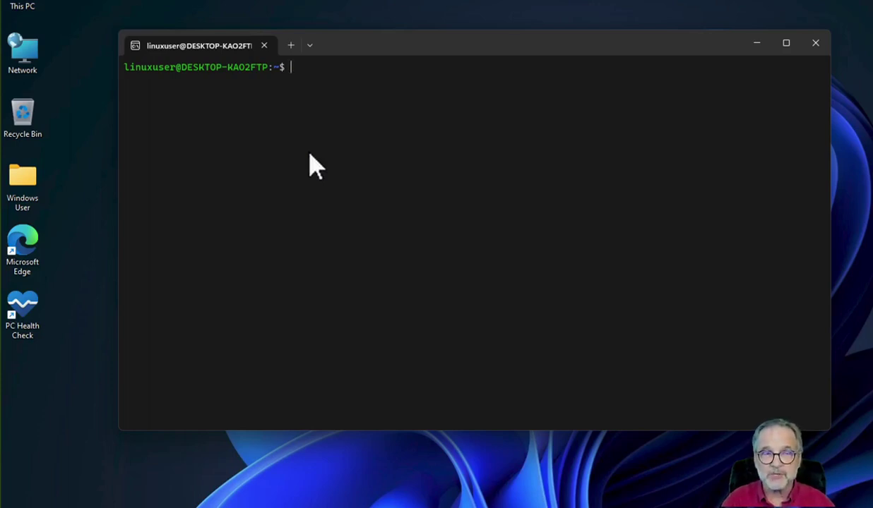
Step: Launch the Geany editor in the background with "geany &" and move its window off the terminal text
text(geany)
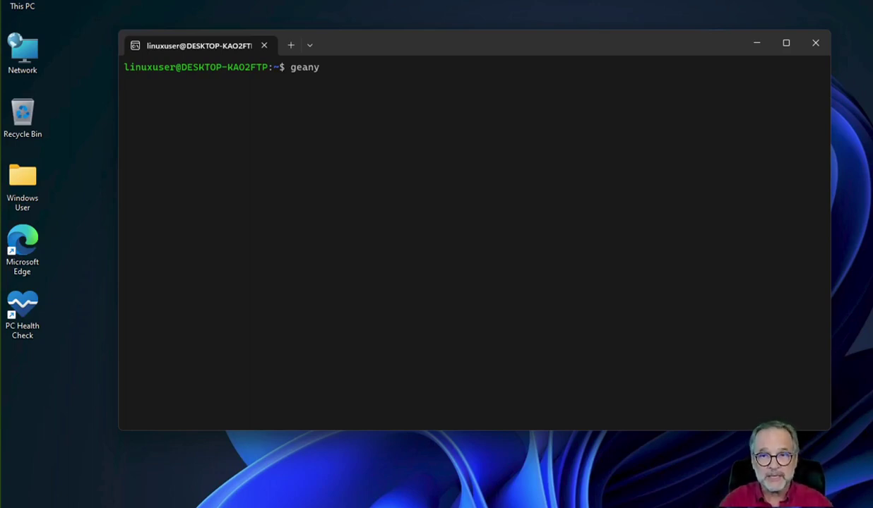
text(&)
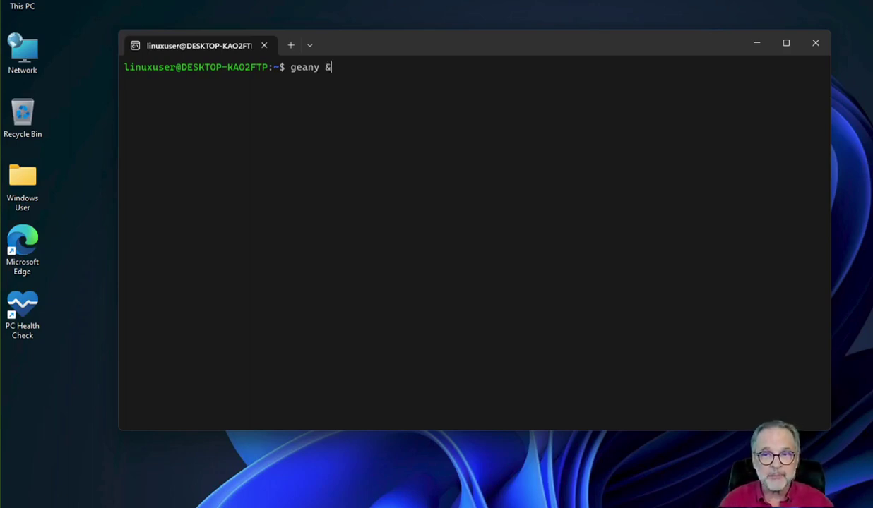
key(Return)
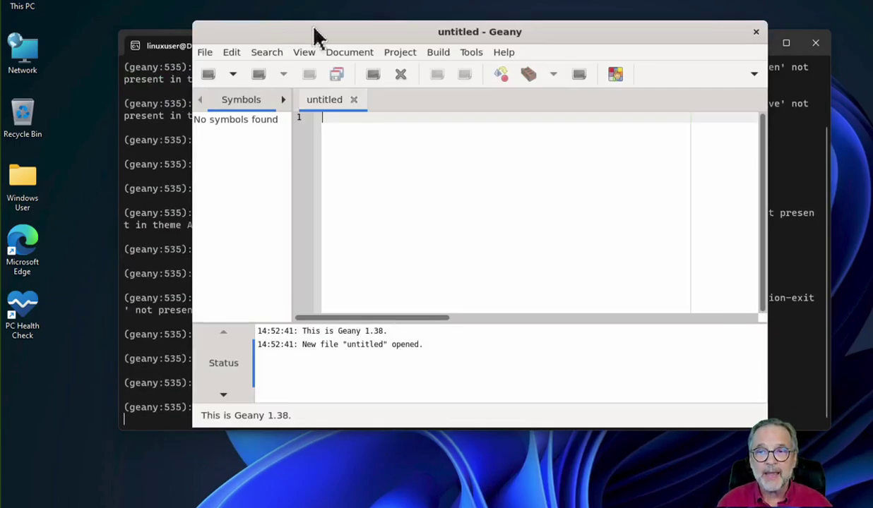
drag(315, 35, 629, 96)
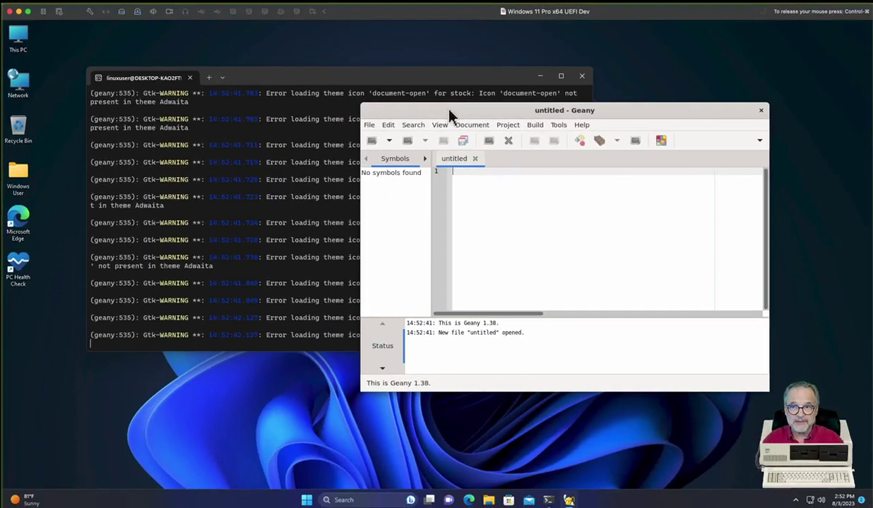
Step: Check that the terminal still accepts input while Geany runs in the background, and return to the Geany window
click(258, 83)
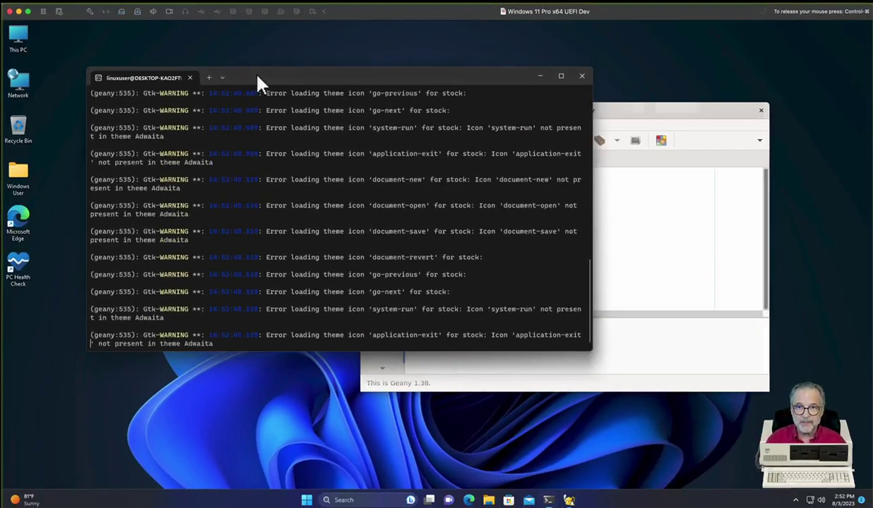
key(Return)
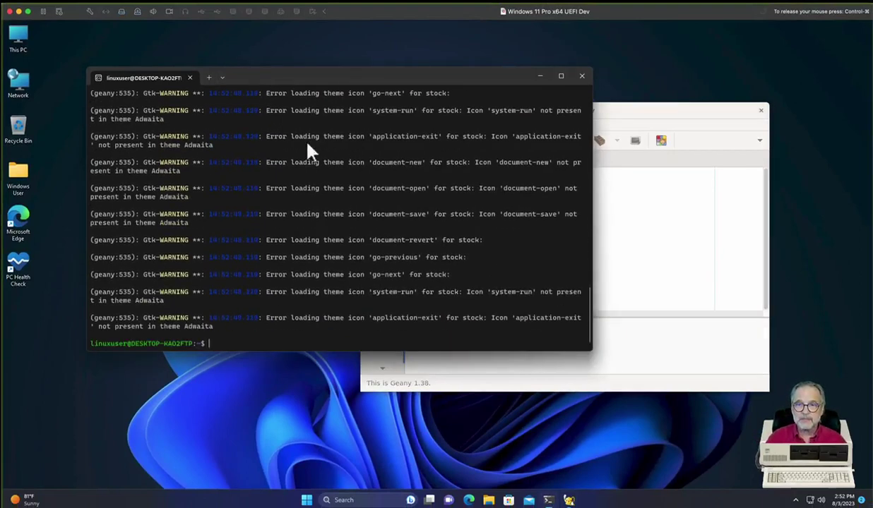
click(659, 117)
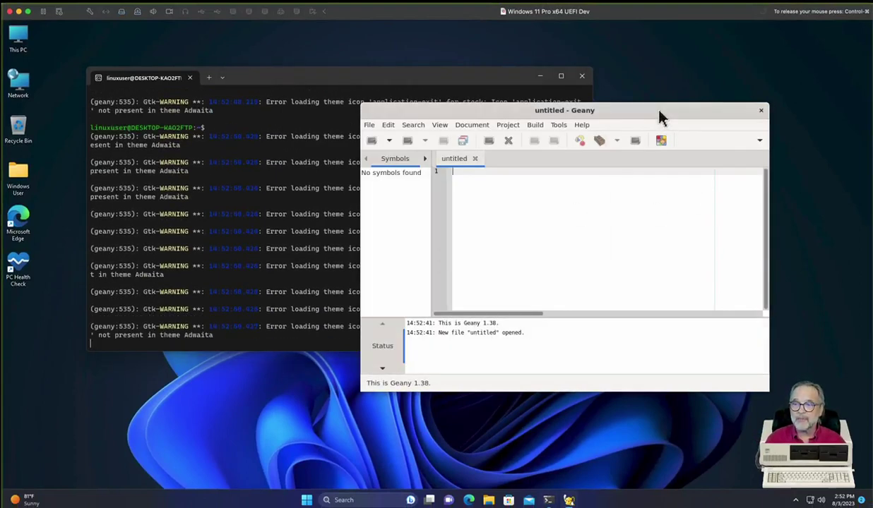
Step: Create a new file in Geany containing the text "This is a test file."
click(368, 125)
click(382, 138)
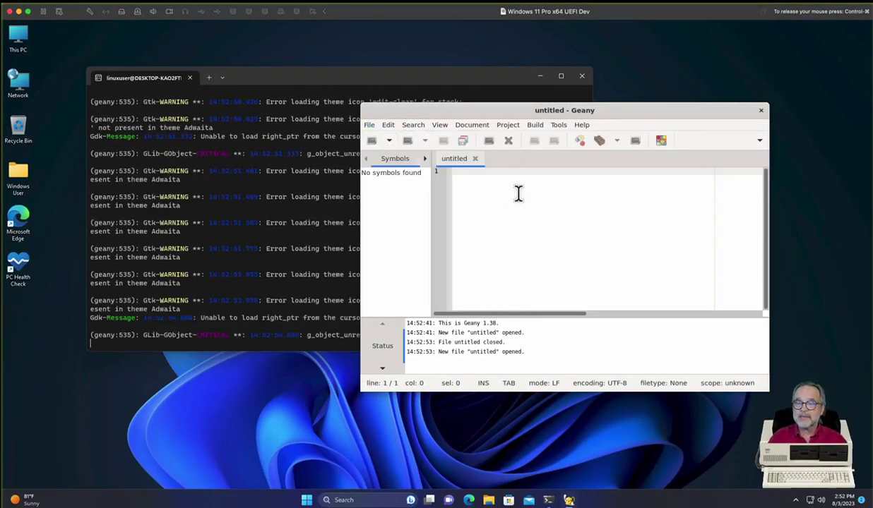
text(This is a tes)
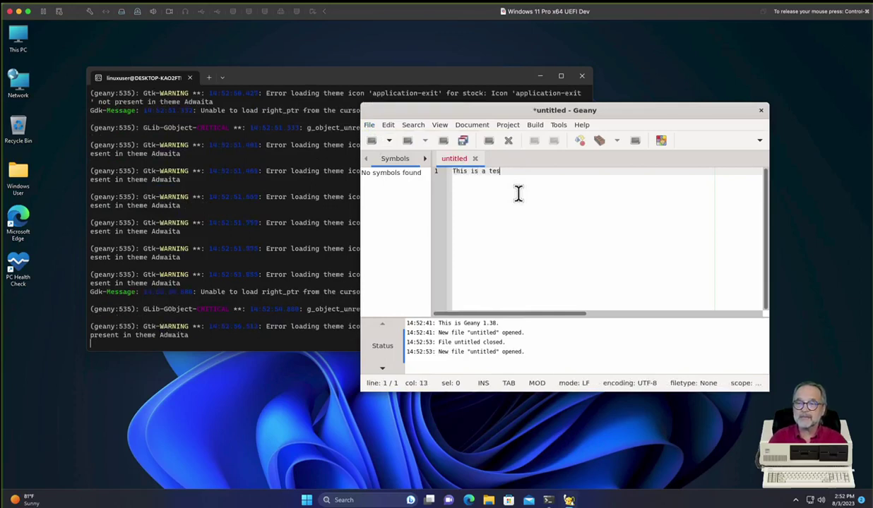
text(t file.)
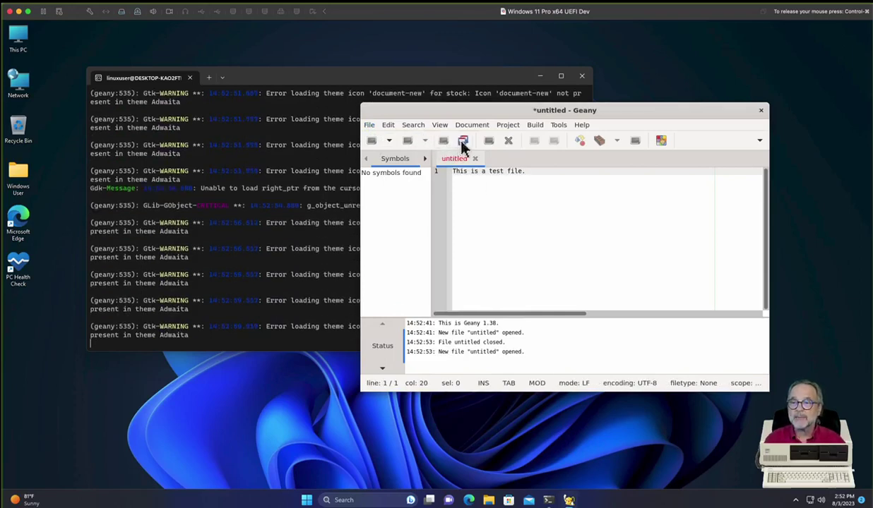
Step: Save the file as test.txt in the Documents folder of the Linux home directory
click(462, 142)
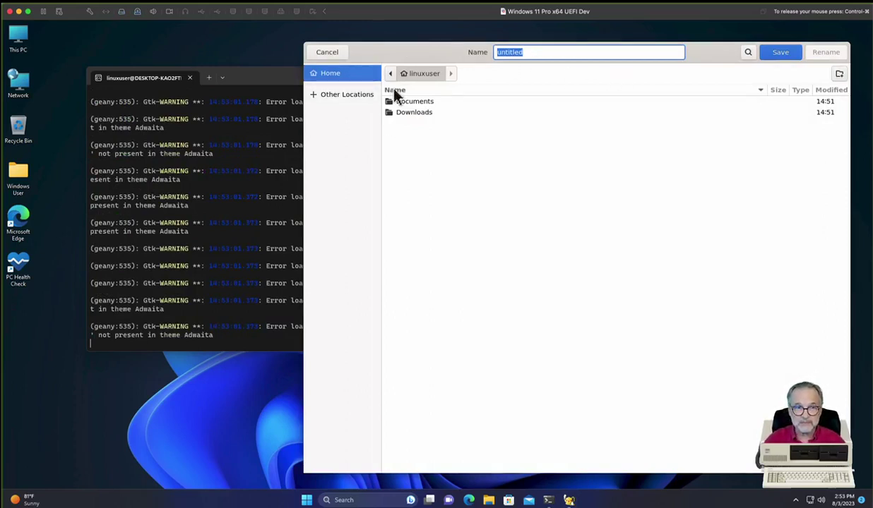
double_click(411, 103)
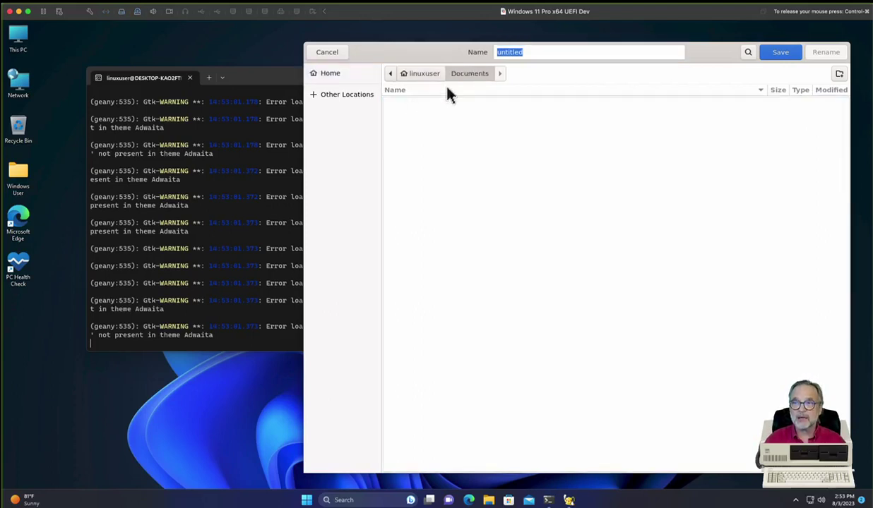
text(test.txt)
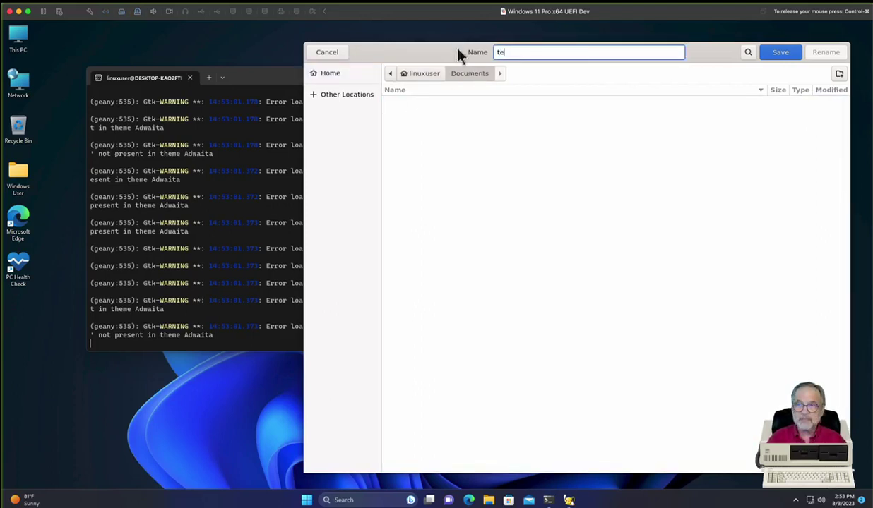
key(Return)
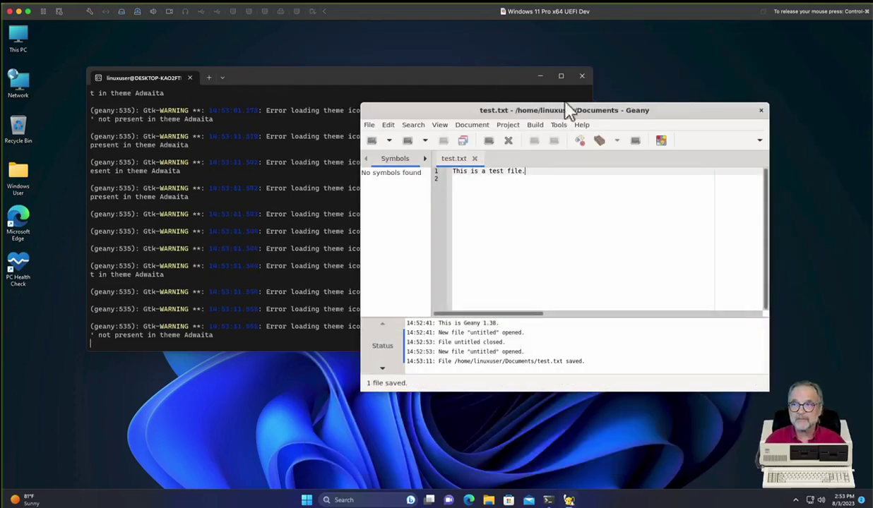
Step: Close Geany and highlight its theme icon warnings in the terminal
click(760, 111)
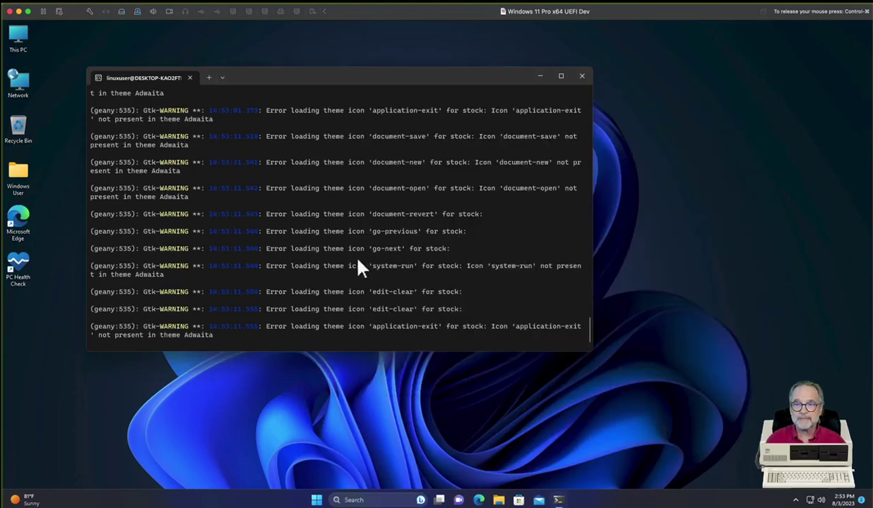
drag(111, 188, 401, 326)
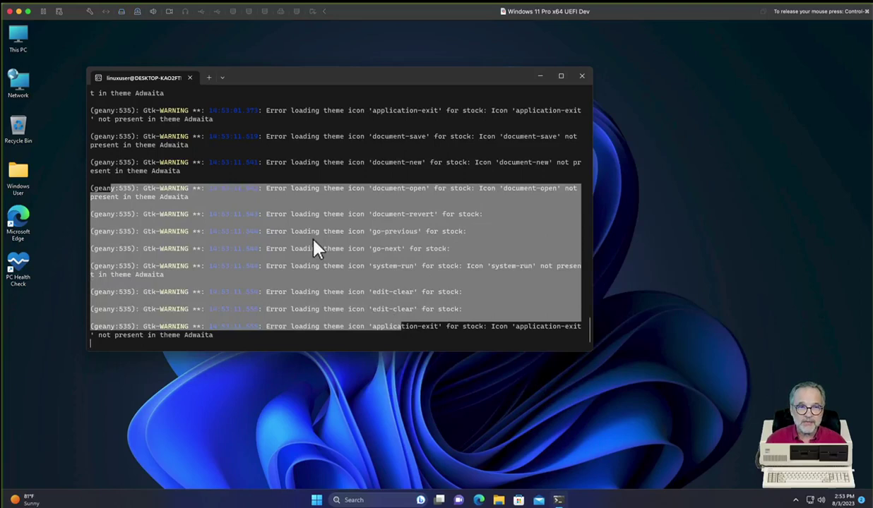
Step: Return to the shell prompt and list the contents of the Linux home directory
key(ctrl+c)
key(Return)
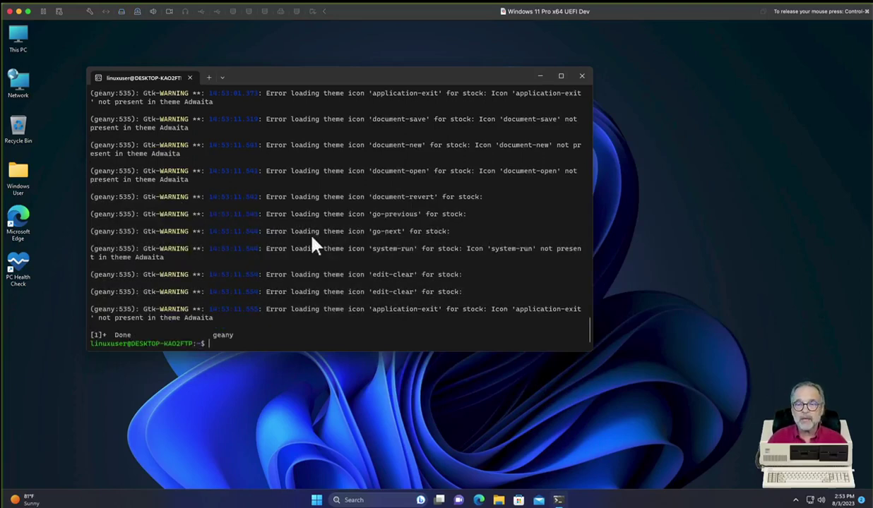
text(ls)
key(Return)
Step: Change into the Documents directory and list its files
text(cd)
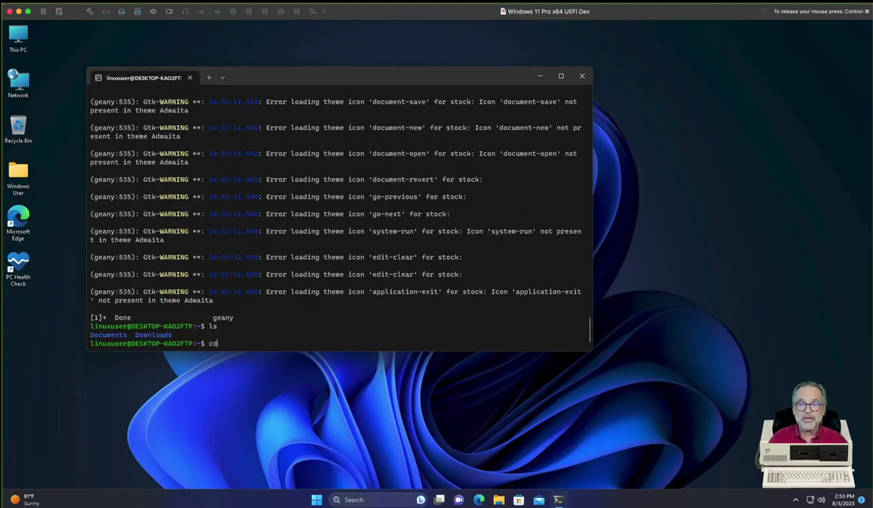
text( Documents)
key(Return)
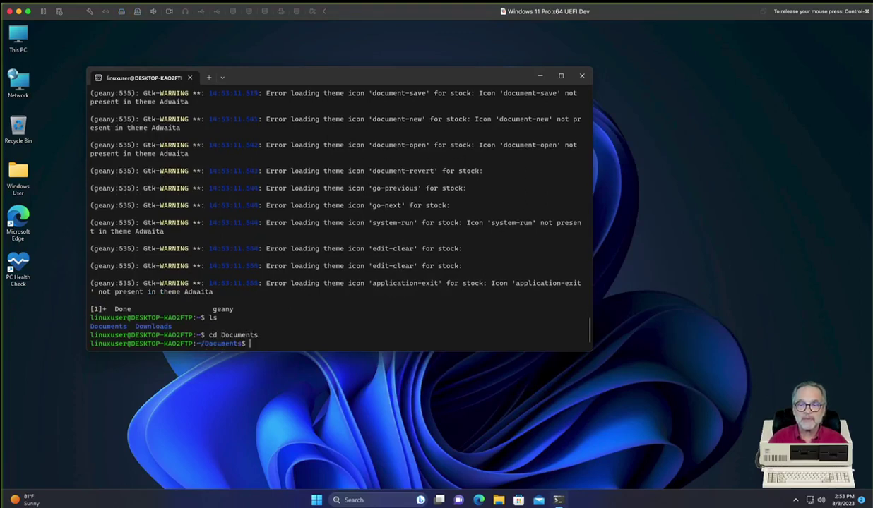
text(ls)
key(Return)
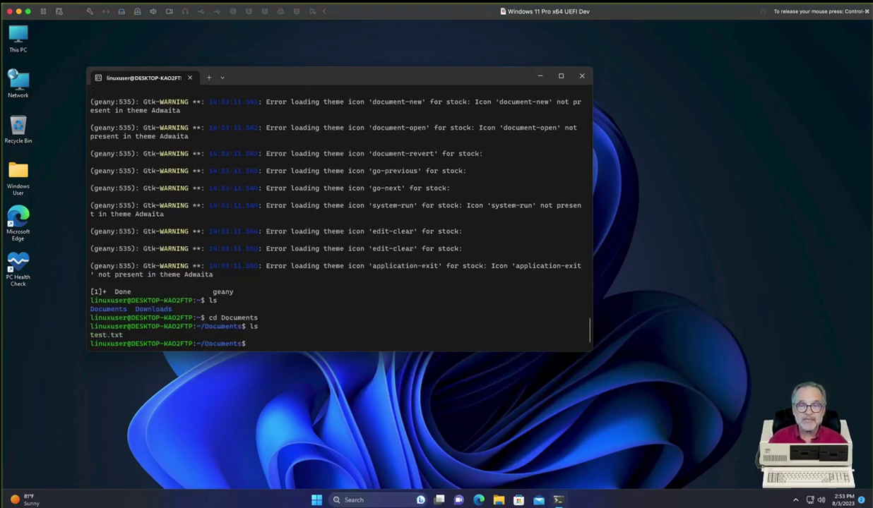
Step: View the contents of test.txt in vim, and quit the editor without making changes
text(vim ./)
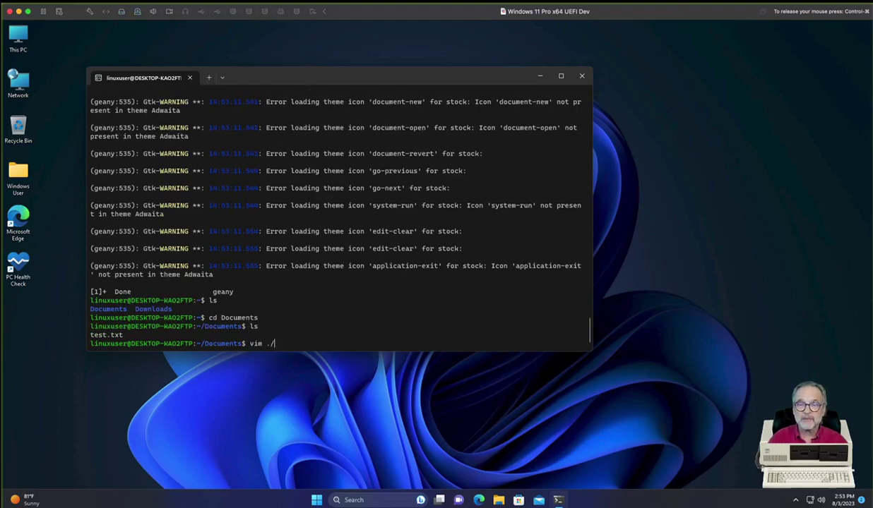
text(test.txt)
key(Return)
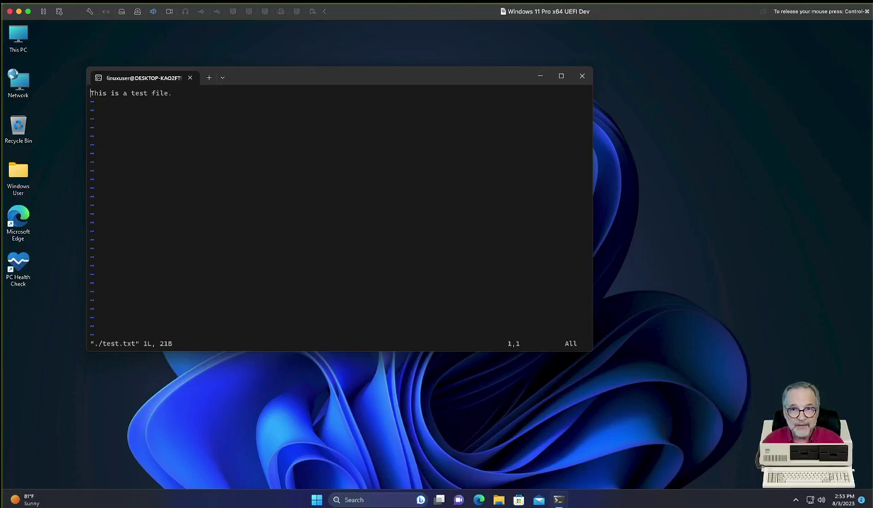
text(:q)
key(Return)
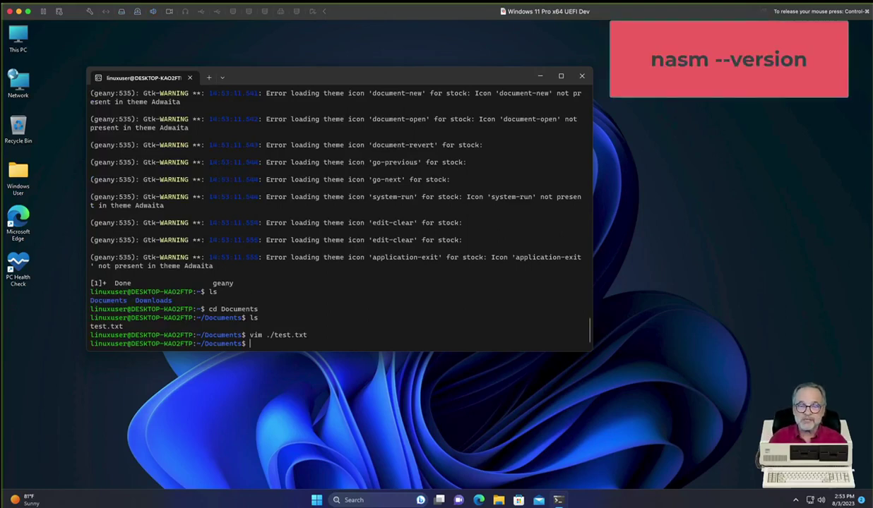
Step: Check the installed NASM version with nasm --version
text(nasm )
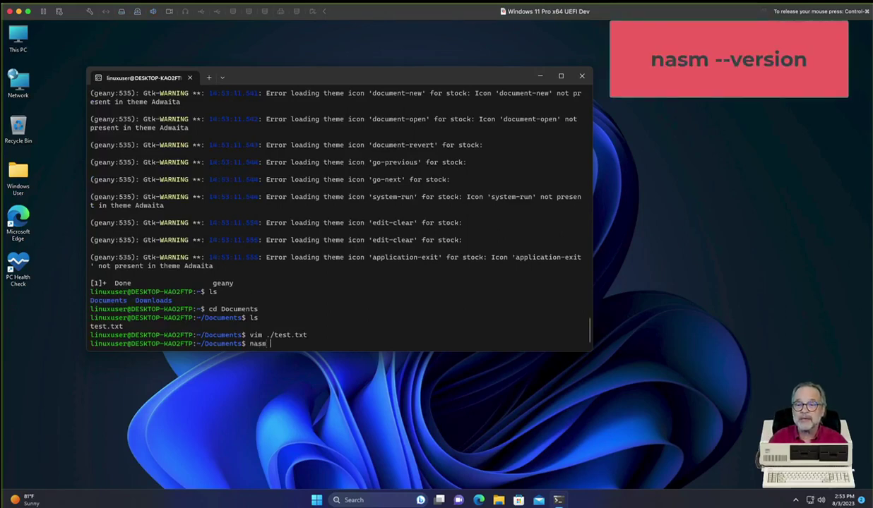
text(--version)
key(Return)
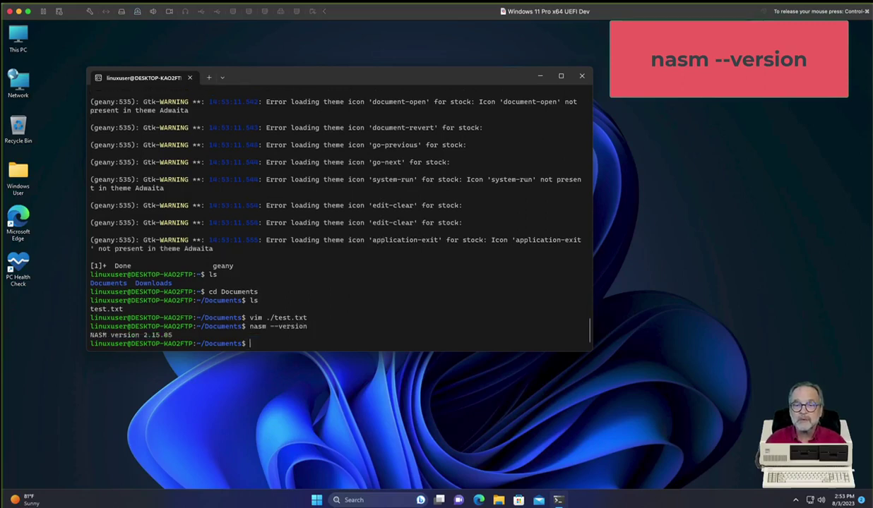